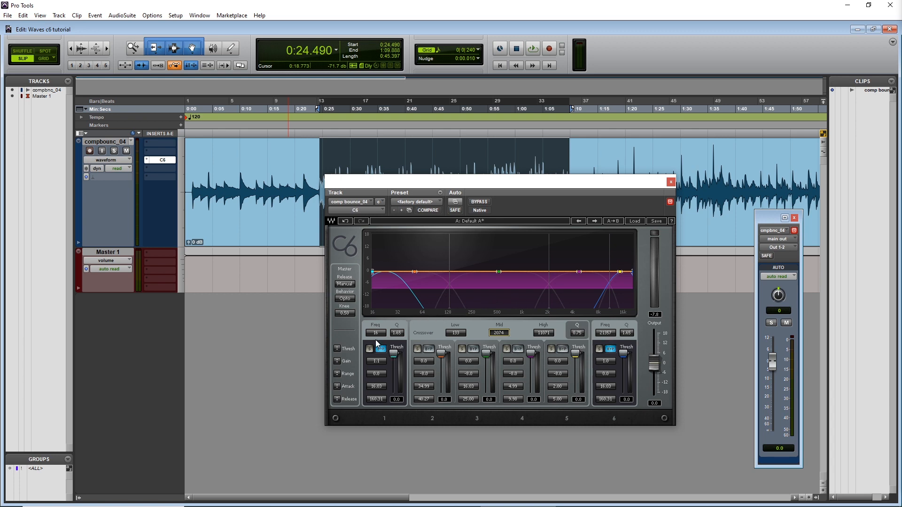
# - Set the C6 crossover frequencies to 195 for Low, 1343 for Mid and 5657 for High
pyautogui.moveTo(377, 336)
pyautogui.mouseDown()
pyautogui.moveTo(378, 306)
pyautogui.moveTo(377, 336)
pyautogui.mouseUp()
pyautogui.moveTo(455, 332); pyautogui.dragTo(542, 337)
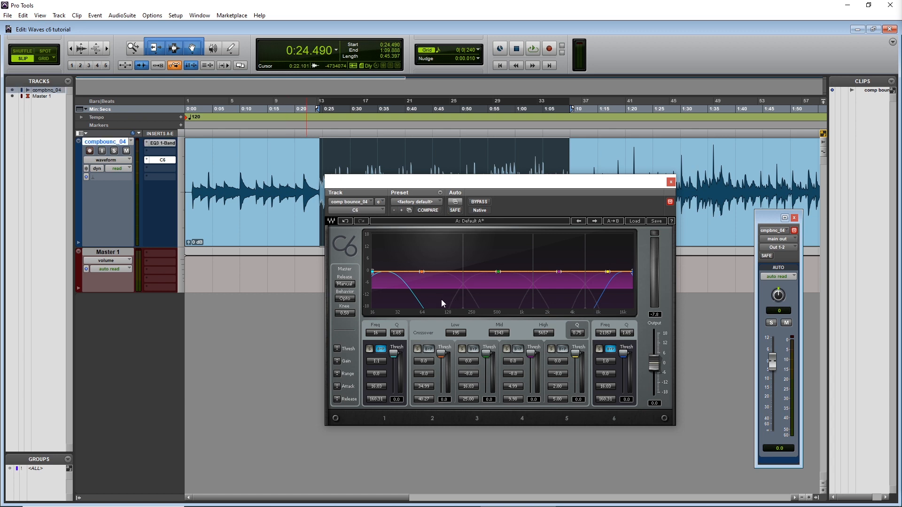
# - Move the C6 window clear of the waveform and play back the selected section to hear it
pyautogui.moveTo(378, 183); pyautogui.dragTo(391, 252)
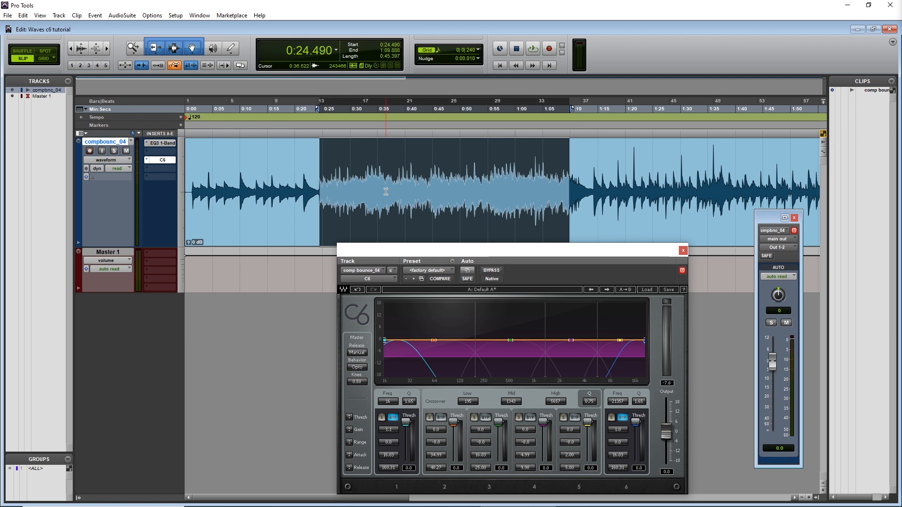
pyautogui.press('space')
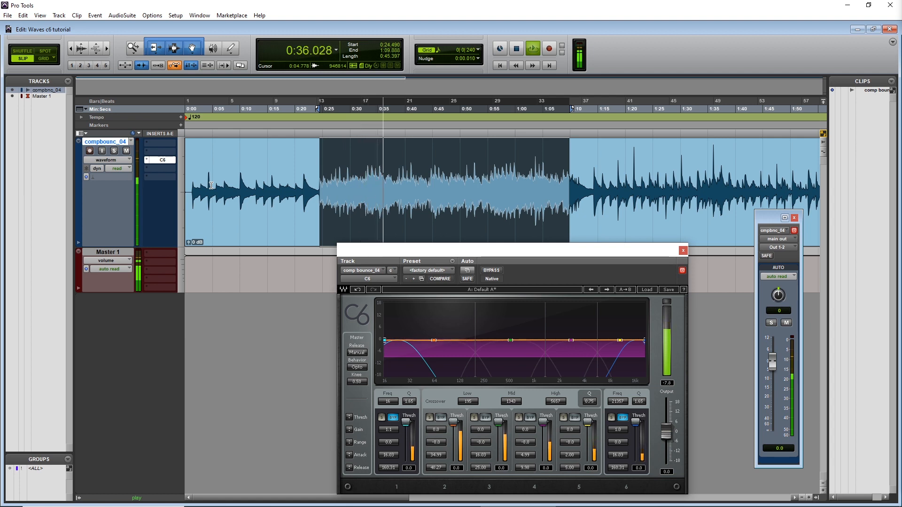
pyautogui.press('space')
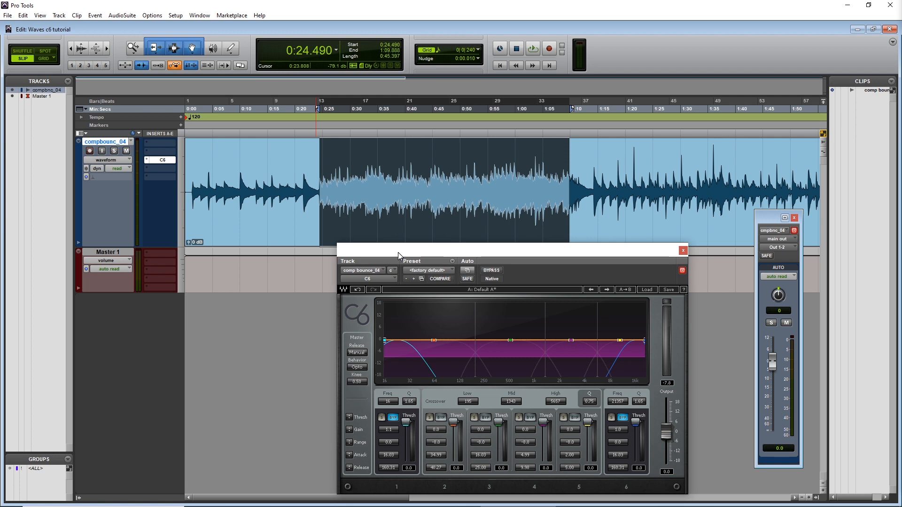
pyautogui.moveTo(399, 252); pyautogui.dragTo(375, 236)
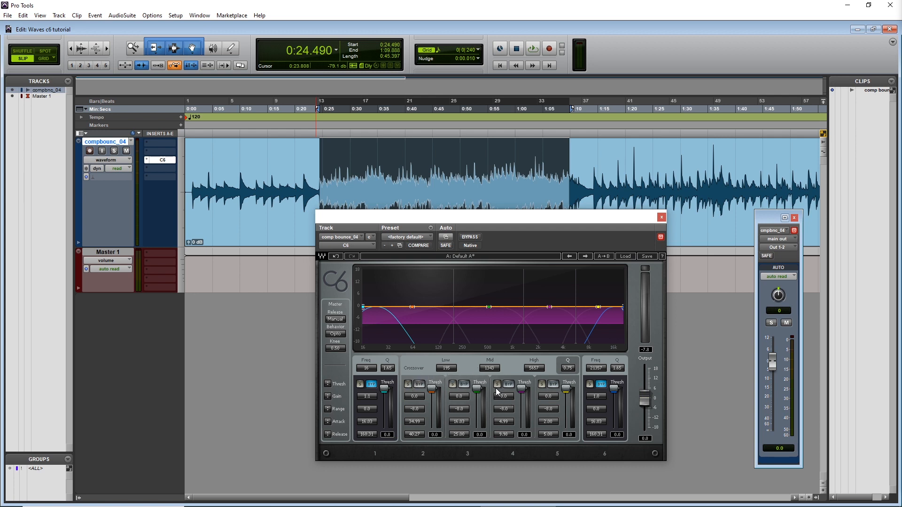
# - Play the selection with band 2 soloed and lower the Low crossover to 131
pyautogui.press('space')
pyautogui.click(408, 384)
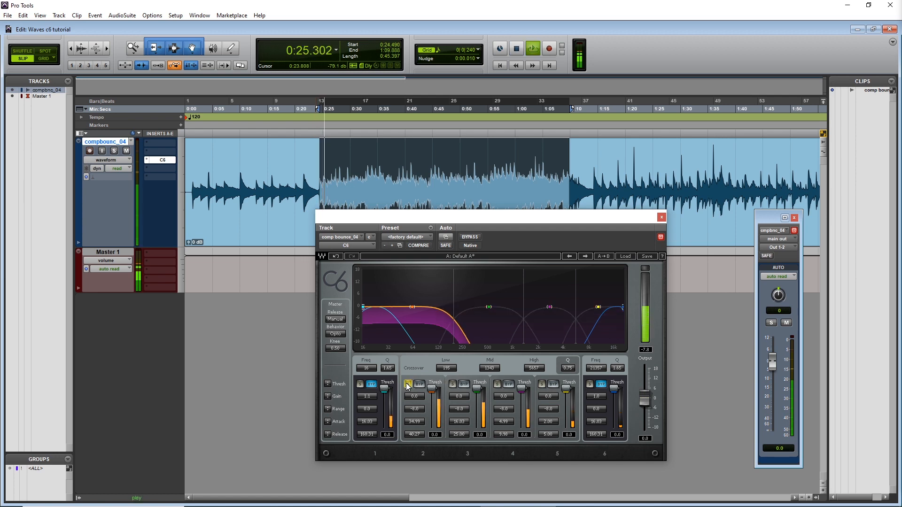
pyautogui.moveTo(445, 371); pyautogui.dragTo(445, 390)
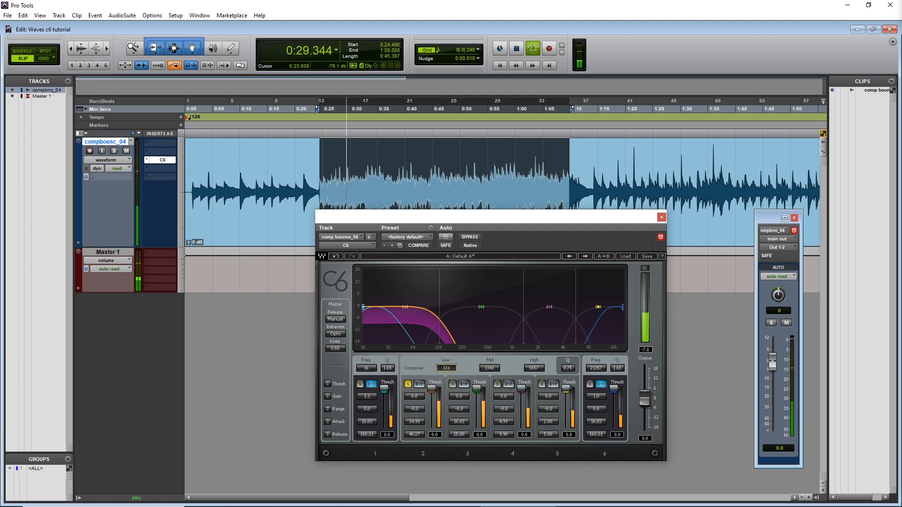
# - Solo band 3 during playback, lower the Mid crossover to 1089 and set the crossover Q to 0.74
pyautogui.click(453, 385)
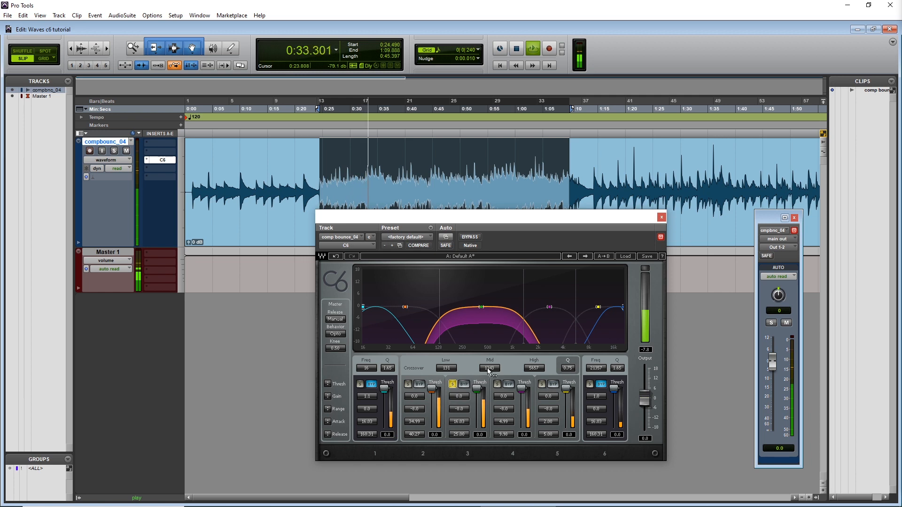
pyautogui.moveTo(489, 369); pyautogui.dragTo(489, 380)
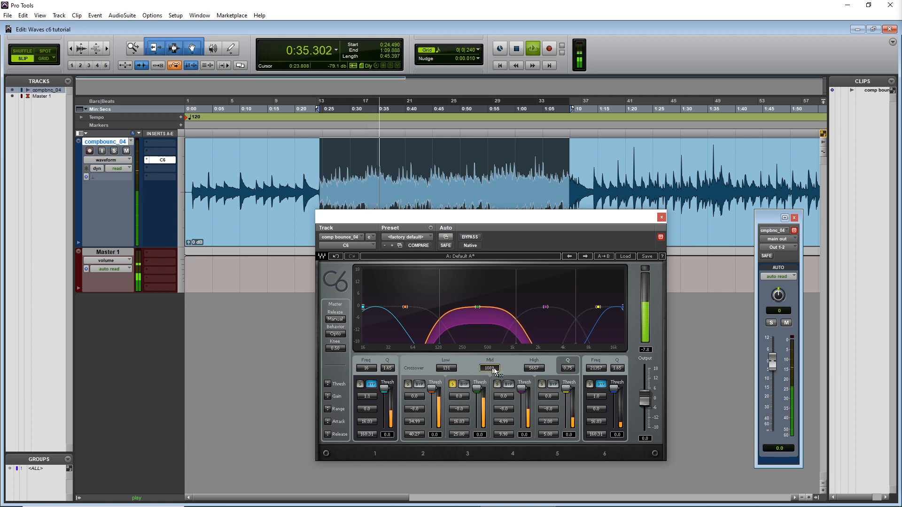
pyautogui.click(563, 368)
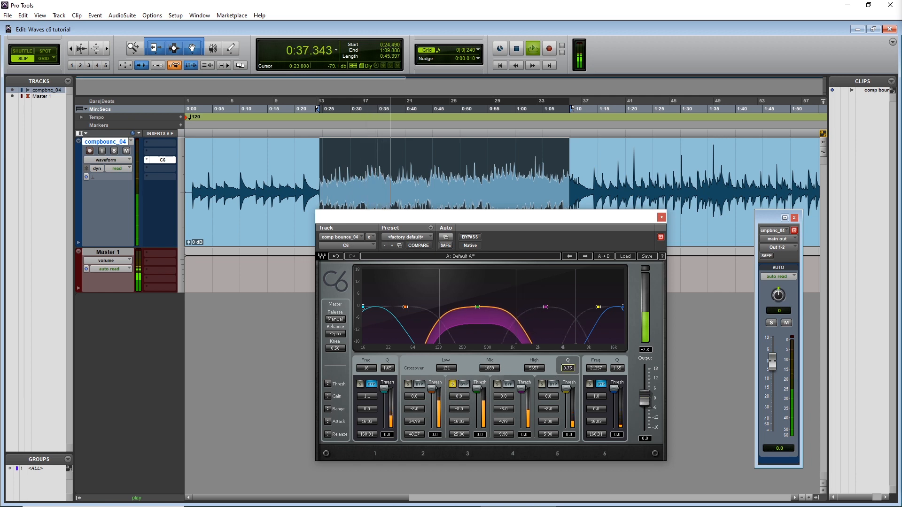
pyautogui.moveTo(565, 369); pyautogui.dragTo(569, 370)
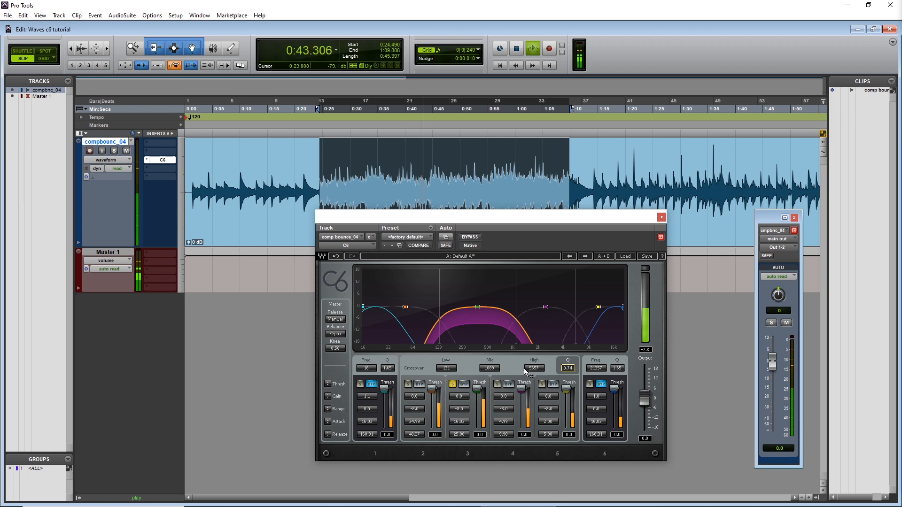
# - Compare band 4 with band 3 in solo, lower the Mid crossover to 845 and stop playback
pyautogui.click(497, 384)
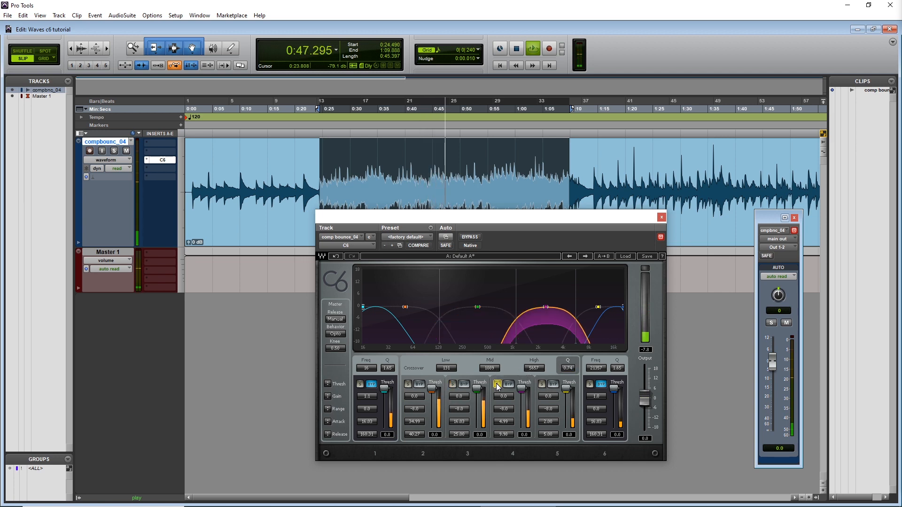
pyautogui.click(452, 385)
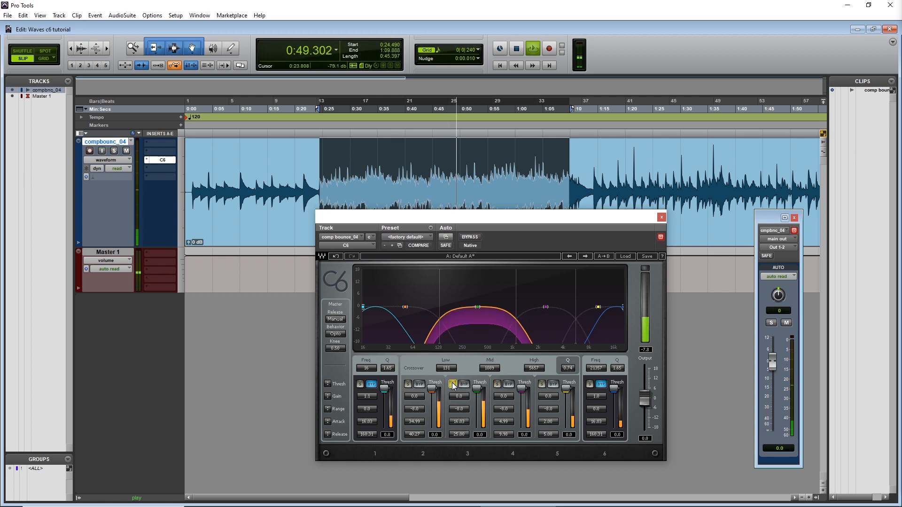
pyautogui.moveTo(492, 371); pyautogui.dragTo(491, 381)
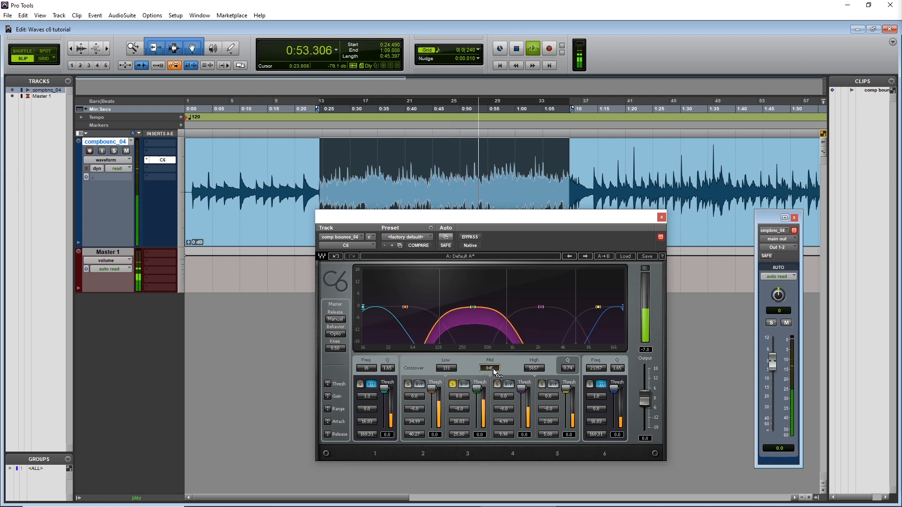
pyautogui.press('space')
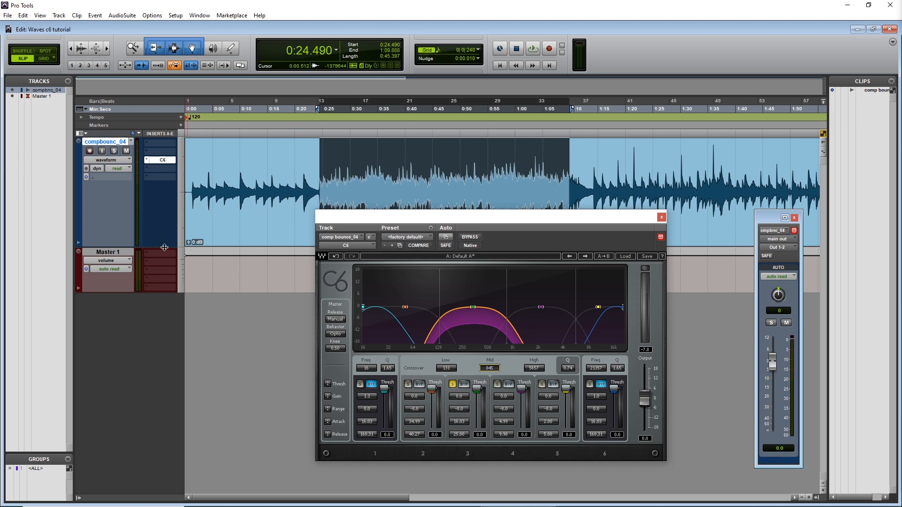
# - Enlarge the audio track's height and examine the waveform before the start of the selection up close
pyautogui.moveTo(165, 248); pyautogui.dragTo(164, 287)
pyautogui.keyDown('alt'); pyautogui.scroll(2, 322, 188); pyautogui.keyUp('alt')
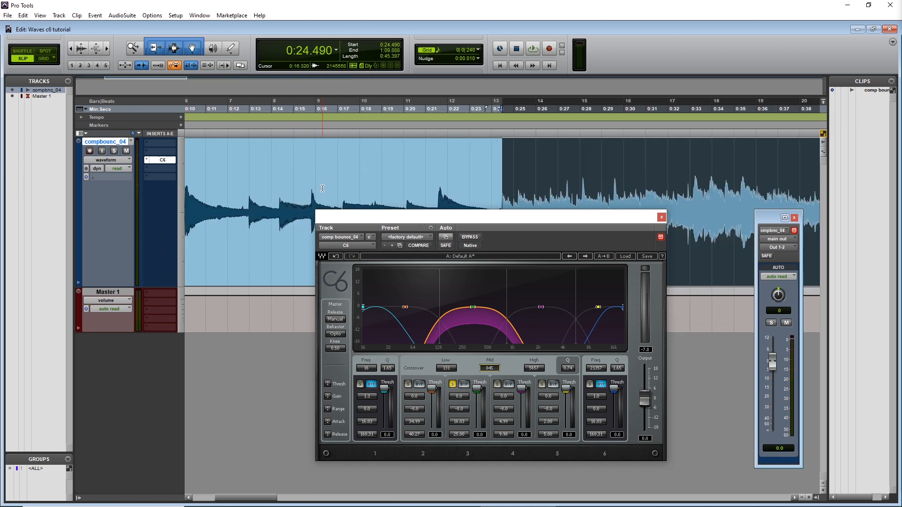
pyautogui.scroll(1, 291, 194)
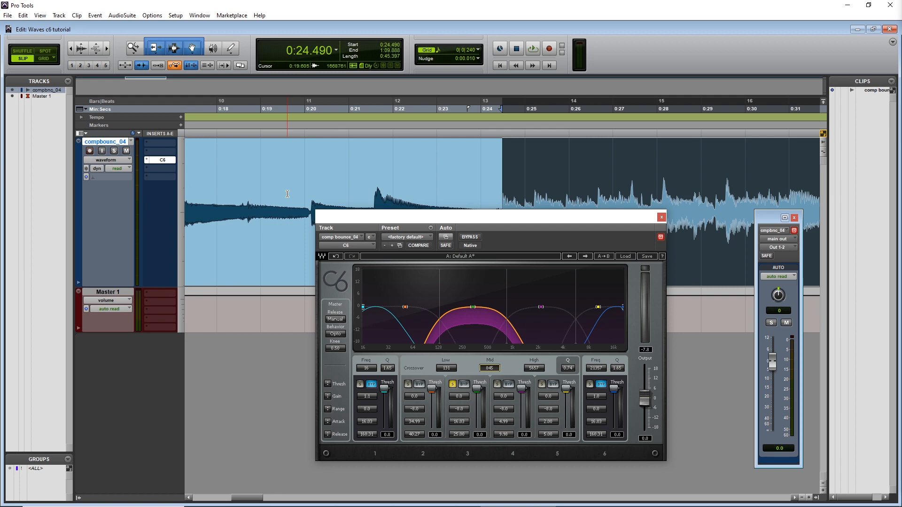
pyautogui.hscroll(-4, 288, 194)
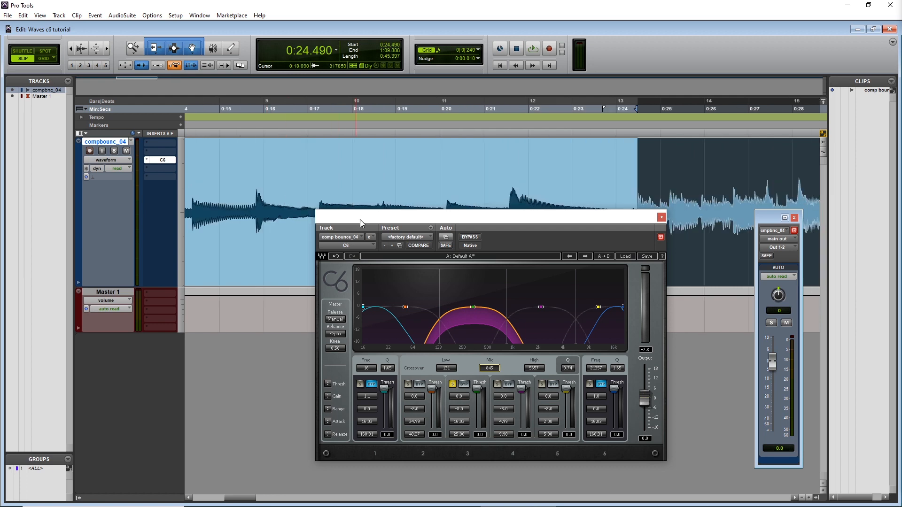
pyautogui.moveTo(360, 219); pyautogui.dragTo(368, 288)
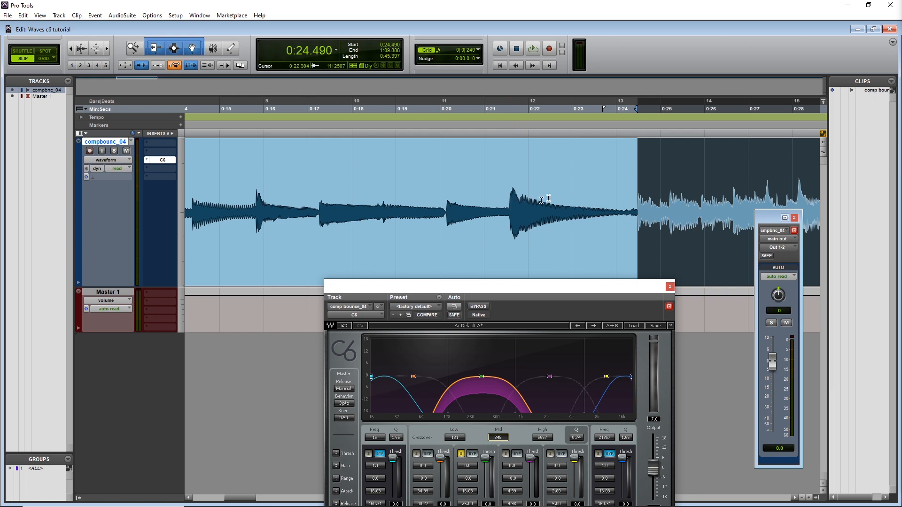
pyautogui.press('r')
pyautogui.press('r')
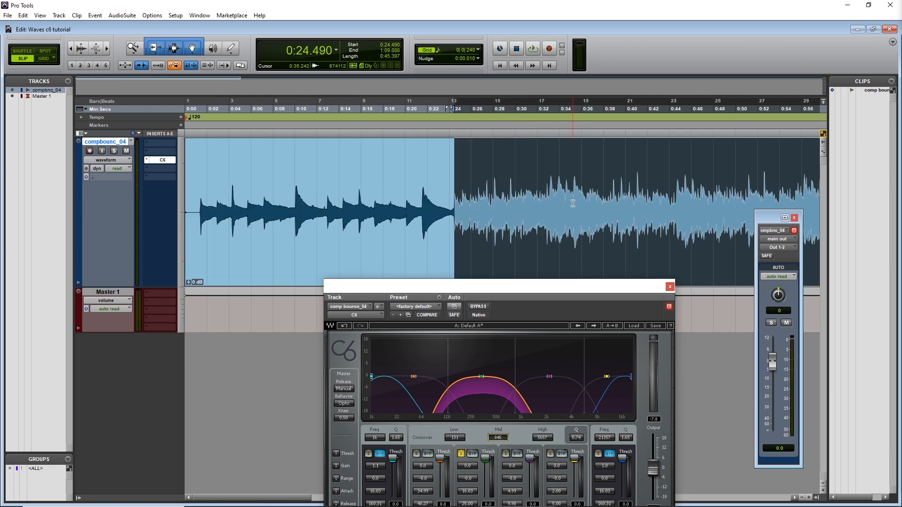
pyautogui.press('r')
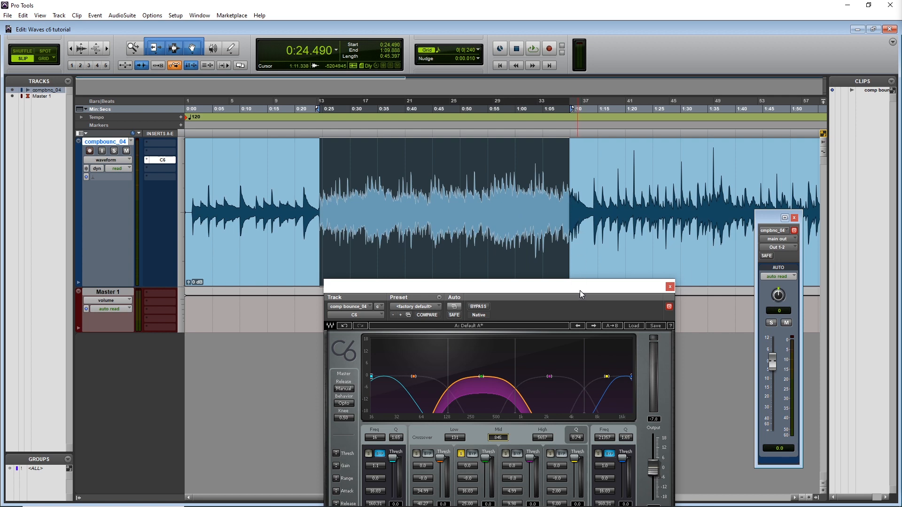
# - Move the C6 window back up and audition band 5 in solo over the selected section
pyautogui.moveTo(580, 290); pyautogui.dragTo(571, 162)
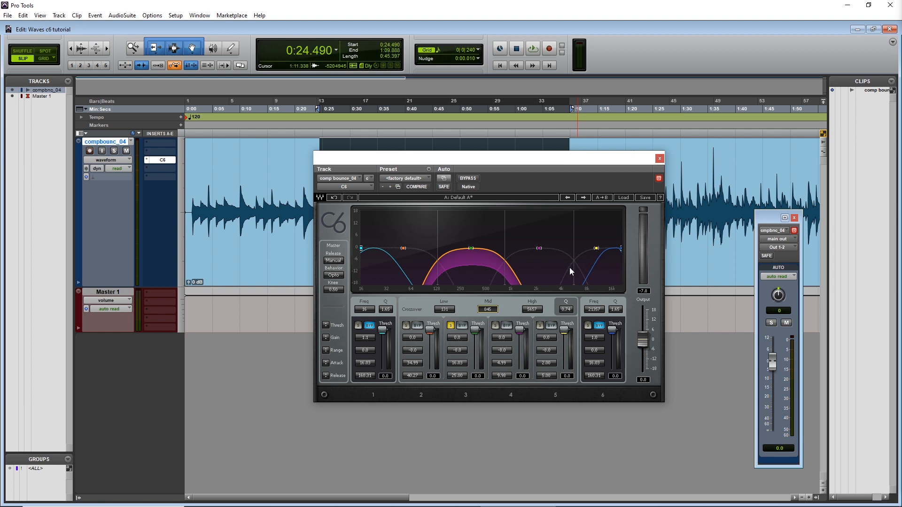
pyautogui.click(540, 325)
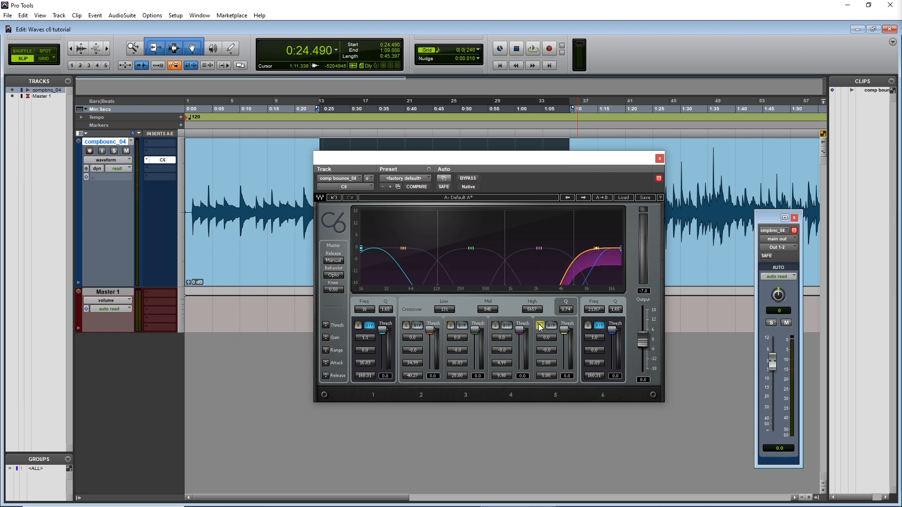
pyautogui.press('space')
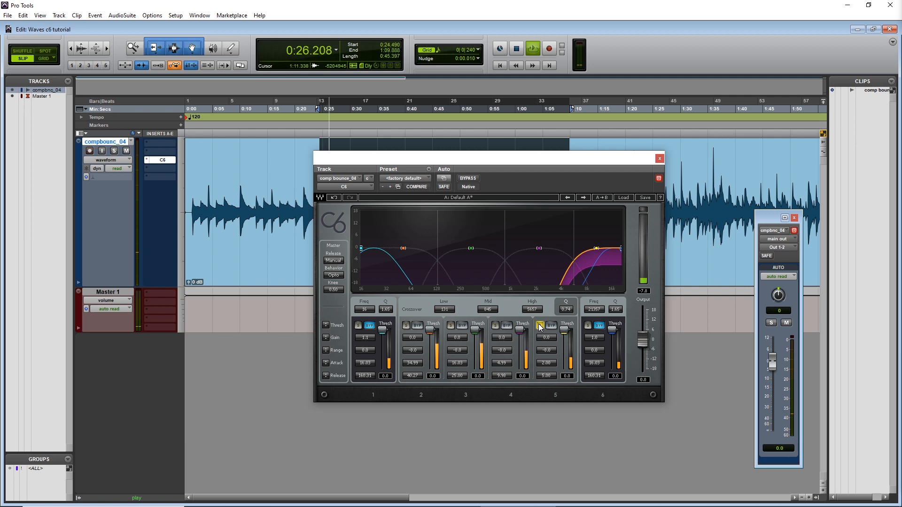
pyautogui.press('space')
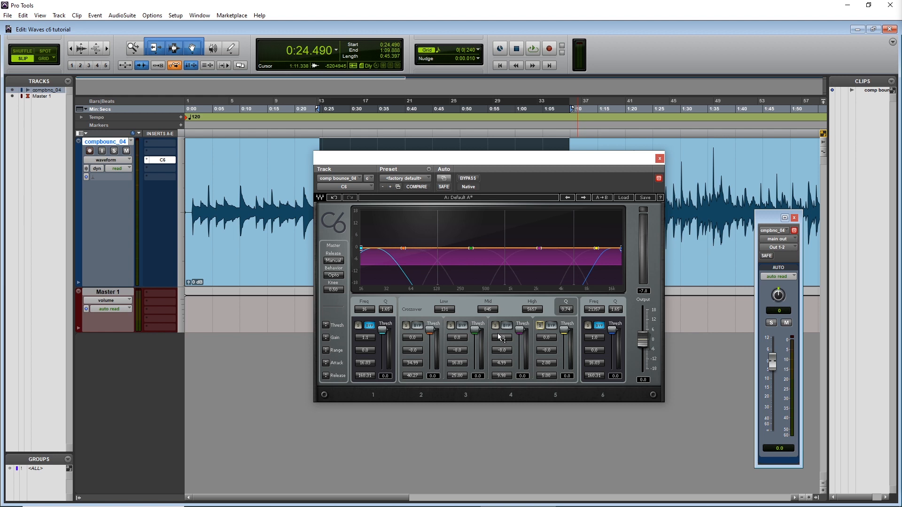
# - Try a gain cut on band 4 and reset its gain to 0.0
pyautogui.moveTo(519, 330); pyautogui.dragTo(506, 364)
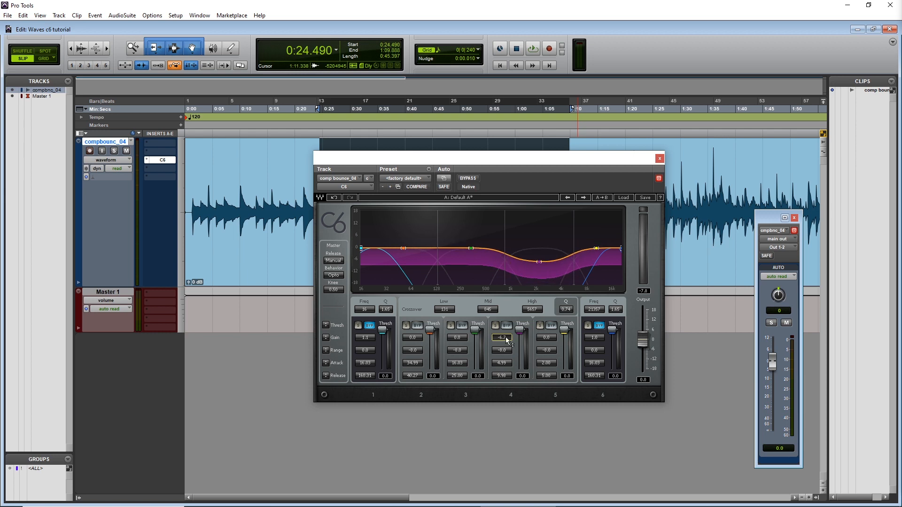
pyautogui.keyDown('alt'); pyautogui.click(505, 337); pyautogui.keyUp('alt')
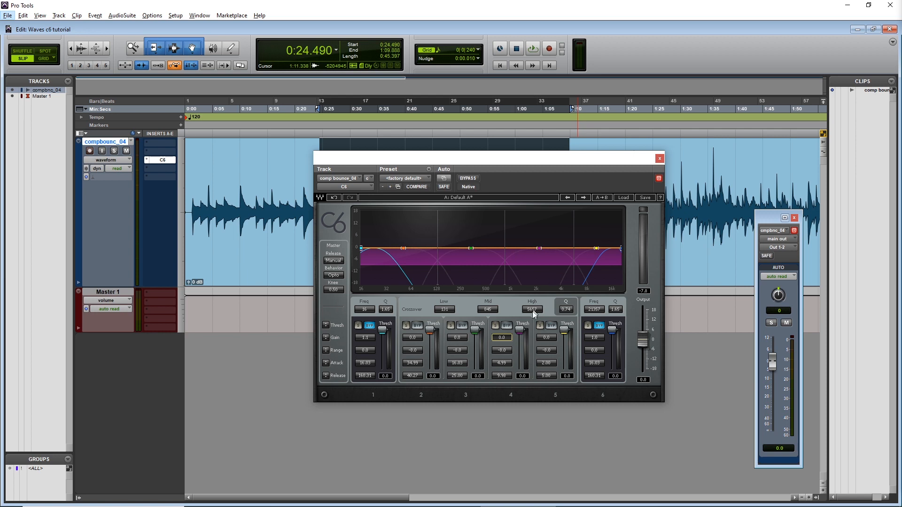
pyautogui.click(503, 351)
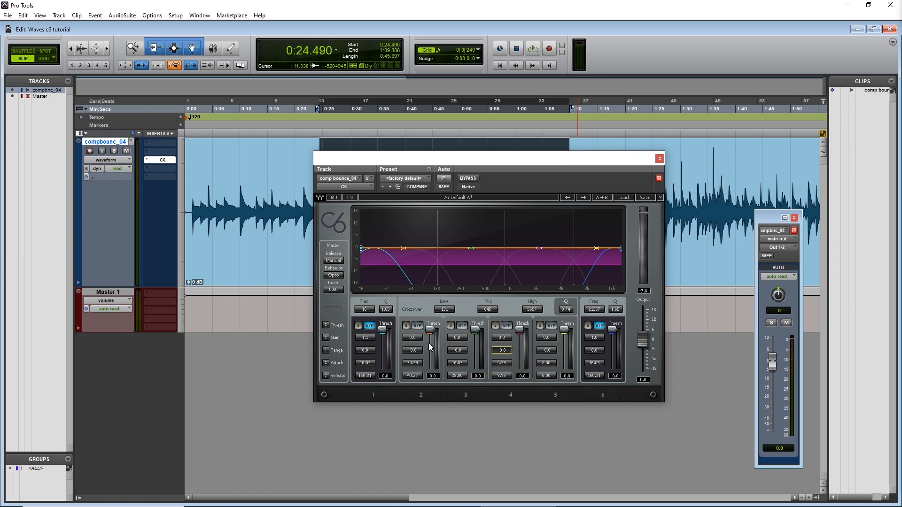
# - Play the selection and lower the thresholds of band 2 to -29.3 and band 3 to -28.6
pyautogui.press('space')
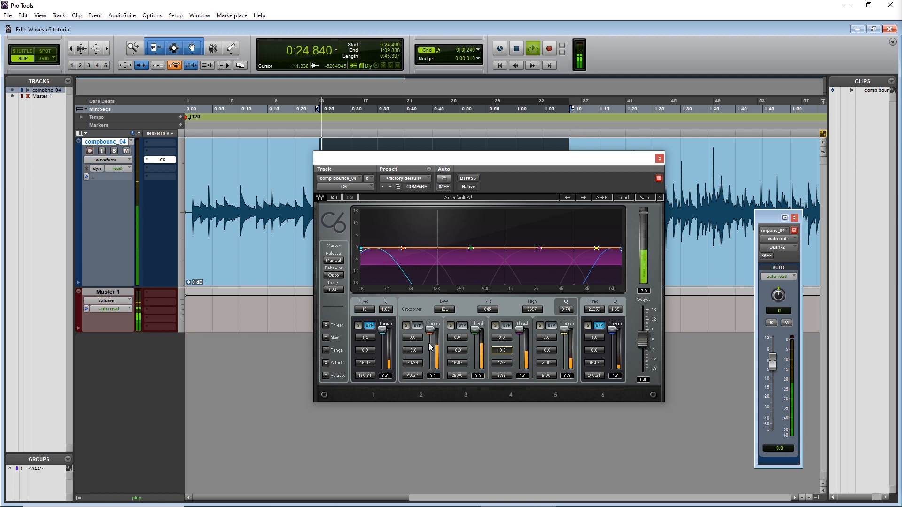
pyautogui.click(429, 347)
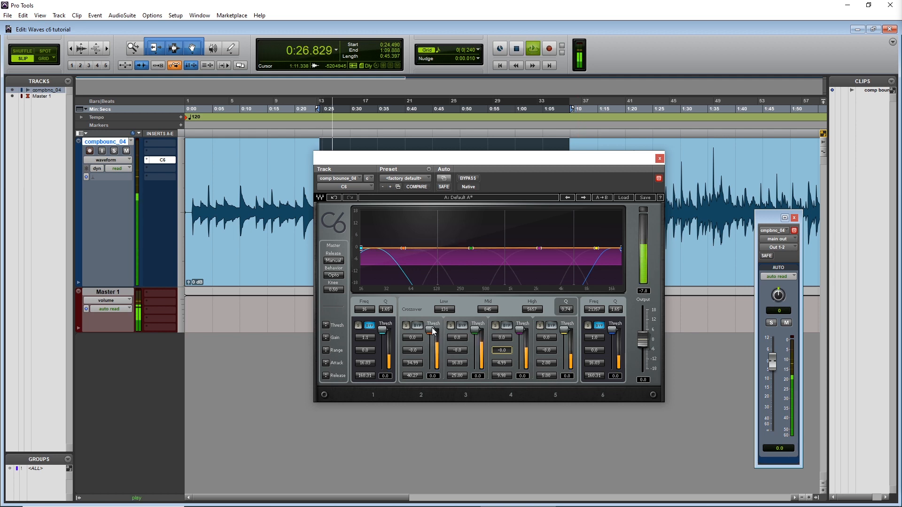
pyautogui.moveTo(429, 343); pyautogui.dragTo(429, 344)
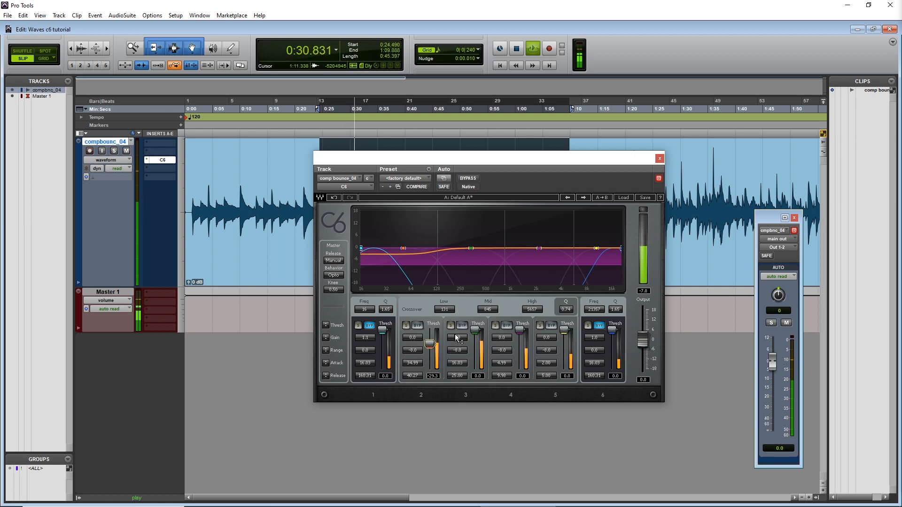
pyautogui.moveTo(474, 330); pyautogui.dragTo(476, 344)
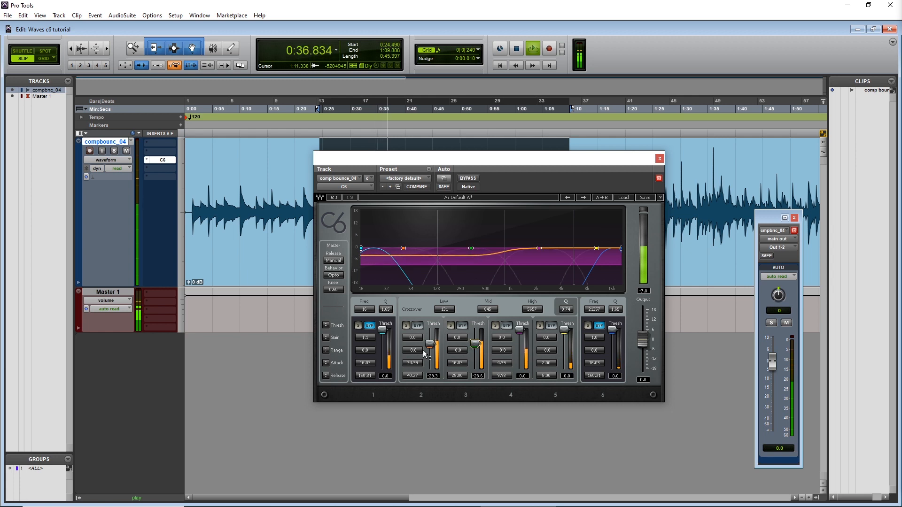
# - Set band 2's range to -9.2, its attack to 8.37 and its release to about 45
pyautogui.moveTo(424, 354); pyautogui.dragTo(413, 351)
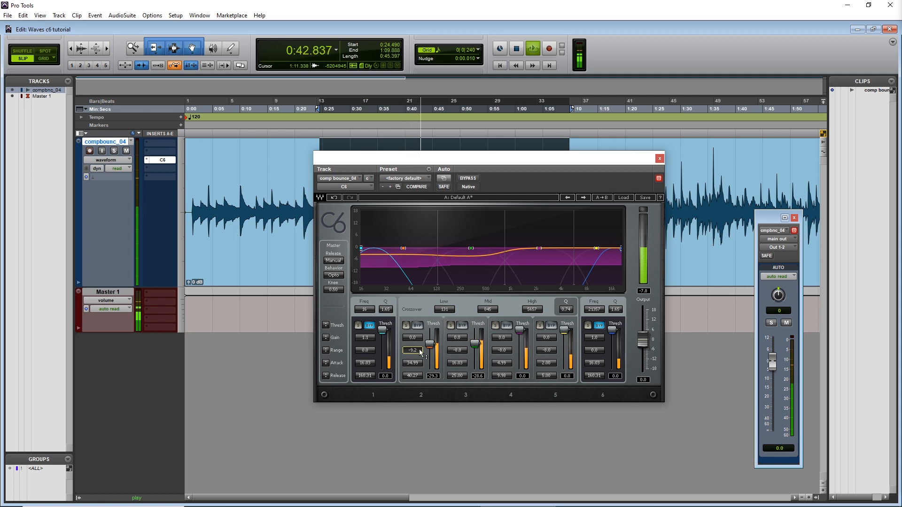
pyautogui.moveTo(416, 360); pyautogui.dragTo(415, 362)
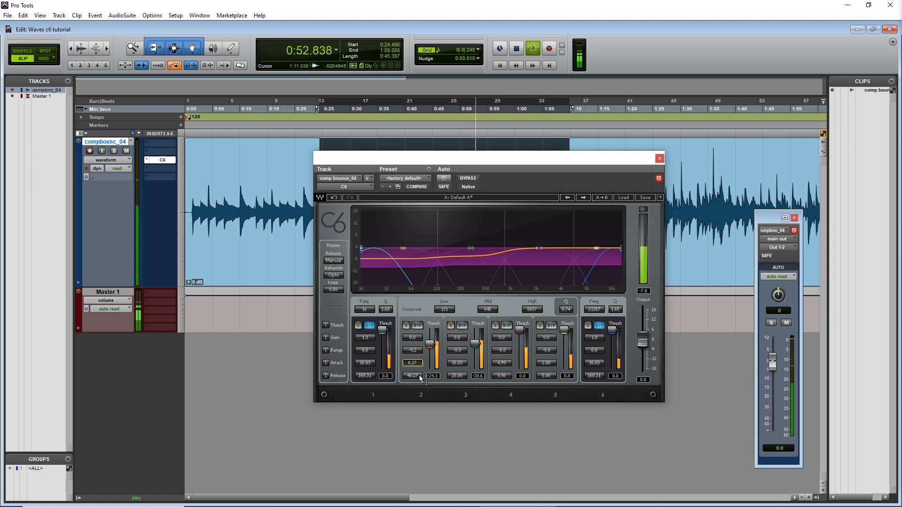
pyautogui.moveTo(412, 375); pyautogui.dragTo(413, 377)
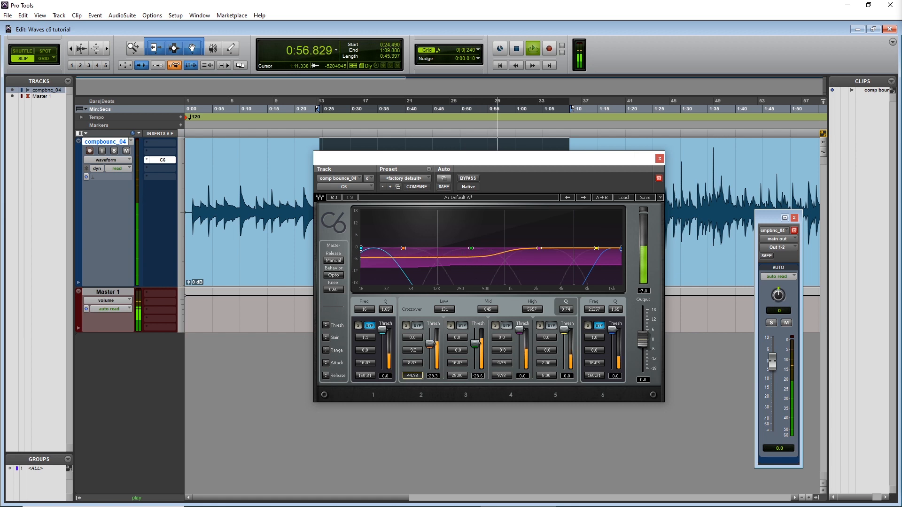
# - Set band 3's attack to 7.05 and its release to 42.55, and stop playback
pyautogui.click(461, 364)
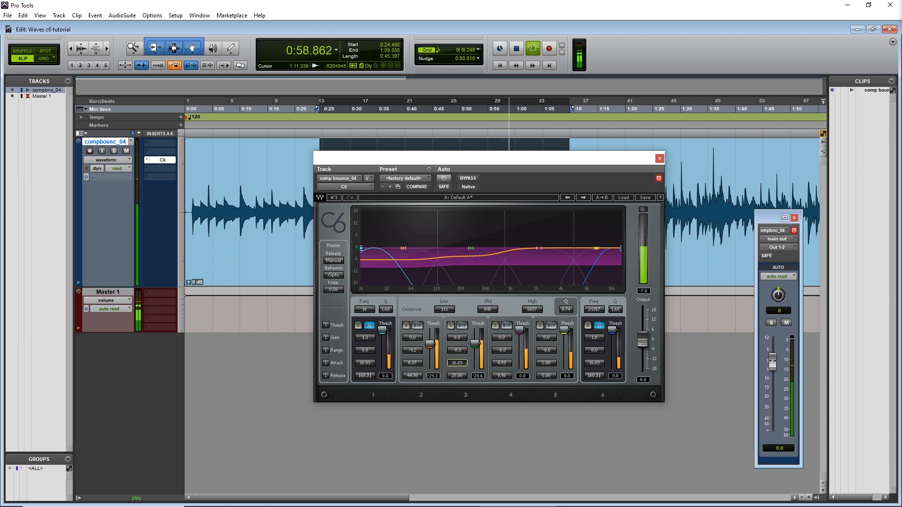
pyautogui.moveTo(457, 362); pyautogui.dragTo(462, 373)
pyautogui.press('space')
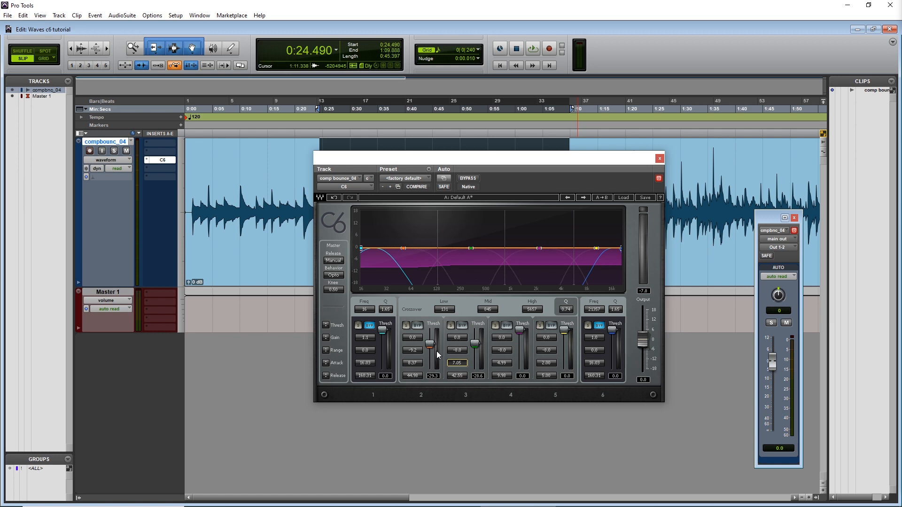
# - Play the selection and compare the sound with the C6 effect bypassed and active
pyautogui.press('space')
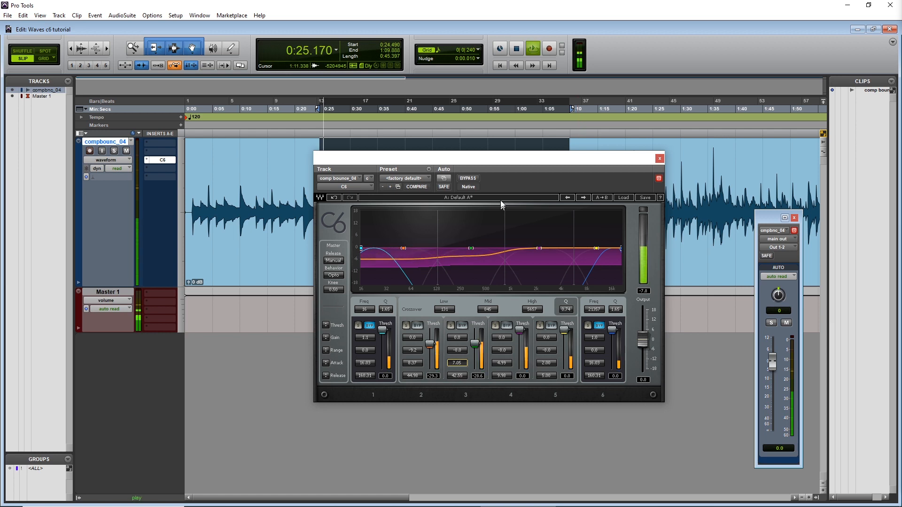
pyautogui.click(471, 181)
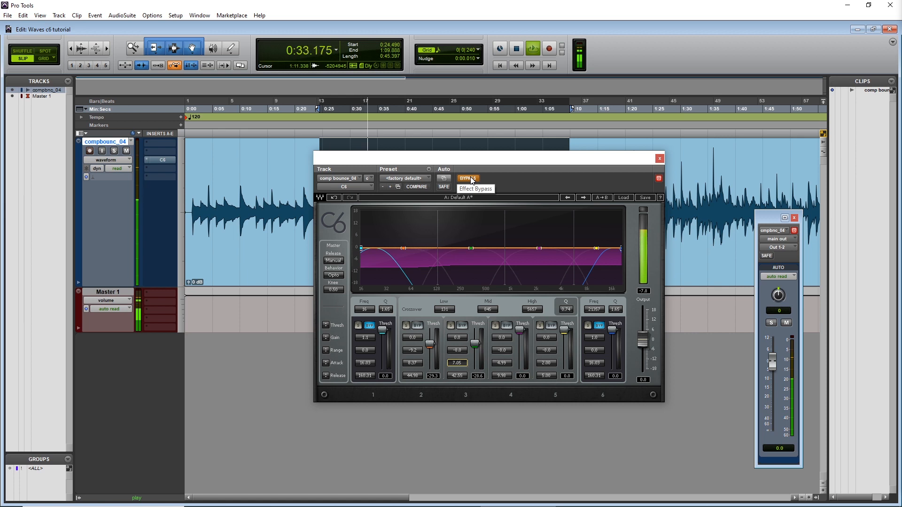
pyautogui.click(472, 181)
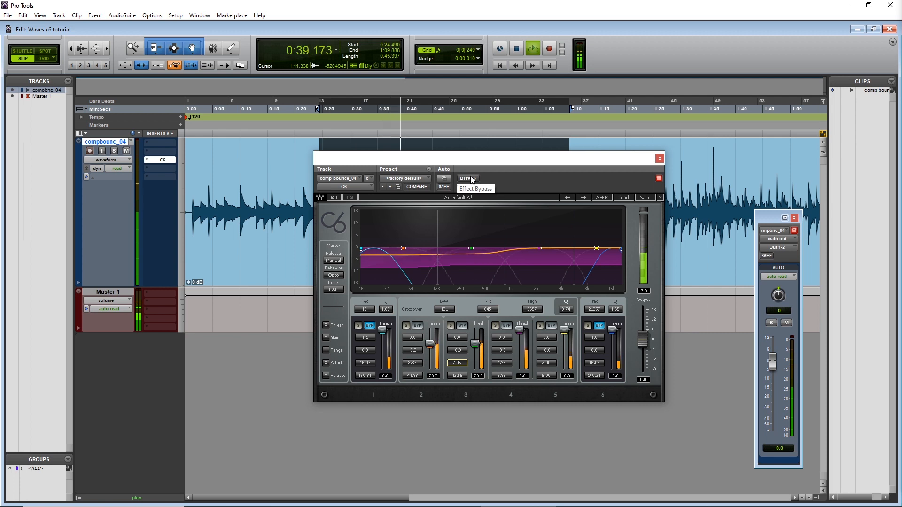
pyautogui.press('space')
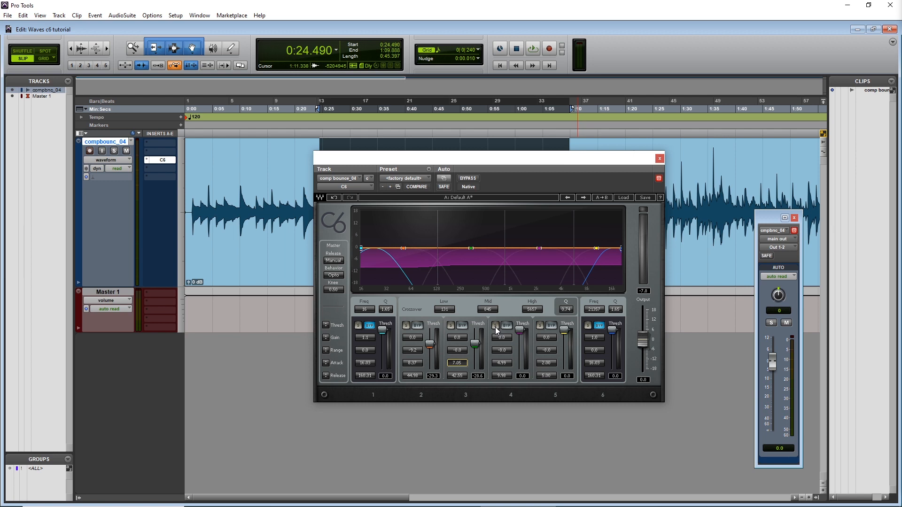
# - While playing the selection, set band 4's threshold to -38.2, its gain to 2.7 and its attack to 17.91
pyautogui.press('space')
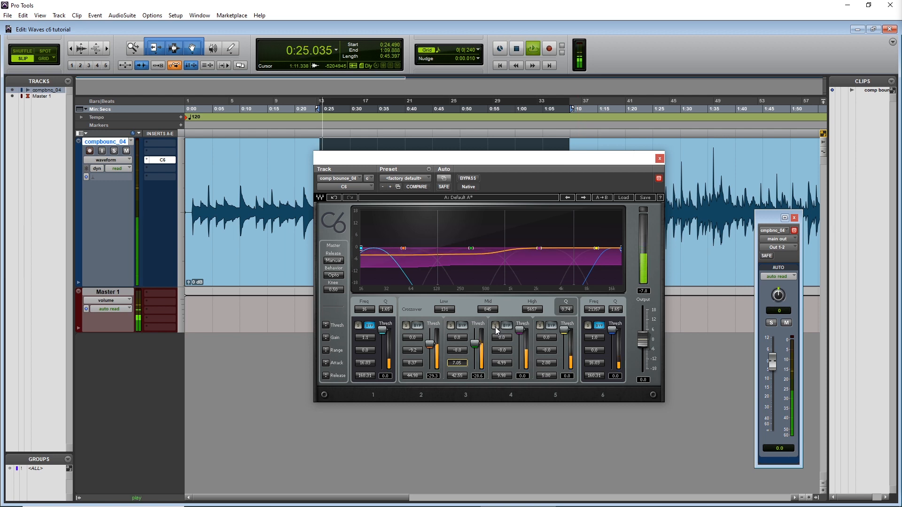
pyautogui.moveTo(517, 328); pyautogui.dragTo(519, 345)
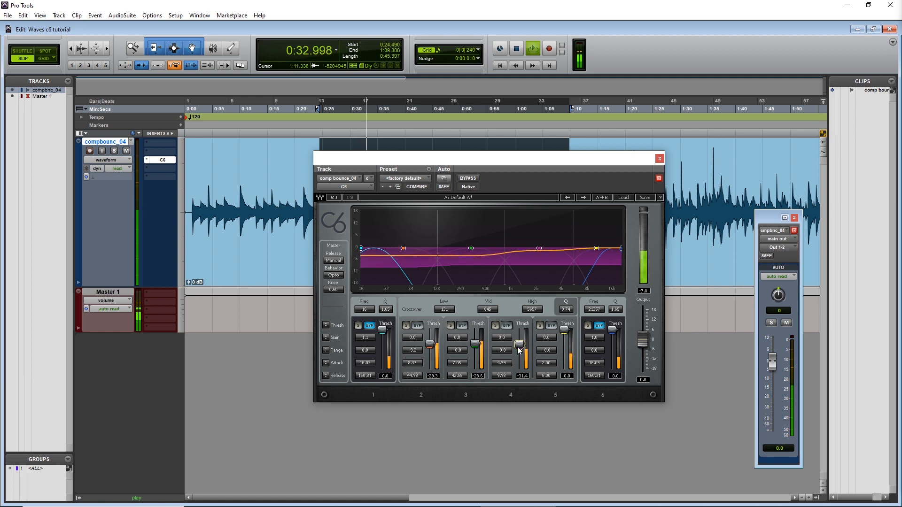
pyautogui.moveTo(509, 363); pyautogui.dragTo(509, 355)
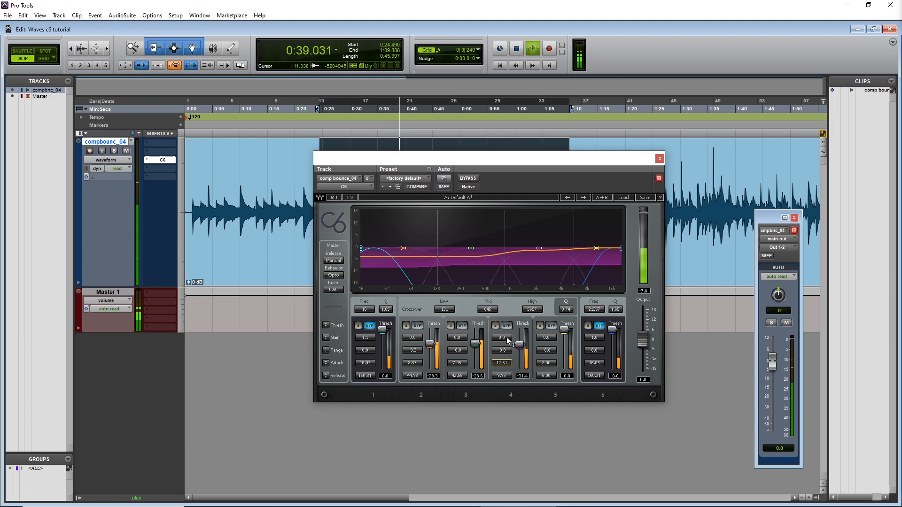
pyautogui.moveTo(507, 338)
pyautogui.mouseDown()
pyautogui.moveTo(507, 328)
pyautogui.moveTo(520, 348)
pyautogui.mouseUp()
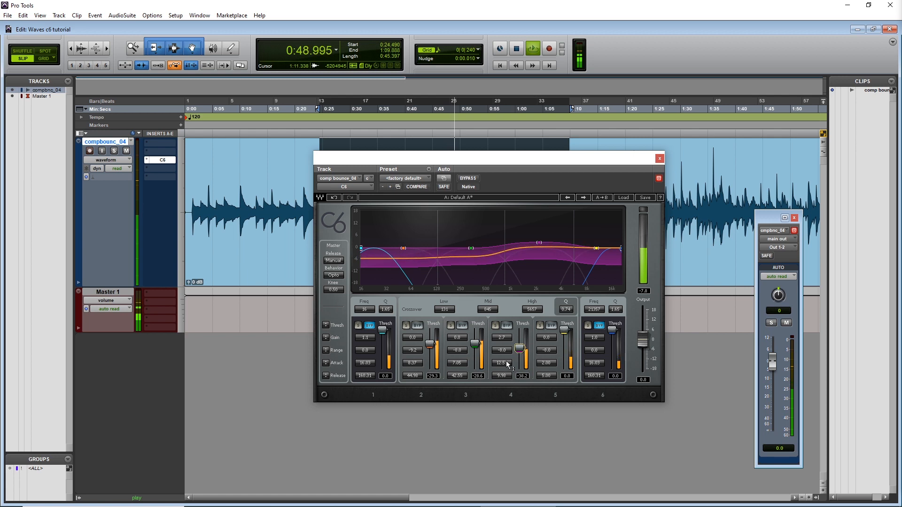
pyautogui.moveTo(506, 361); pyautogui.dragTo(506, 348)
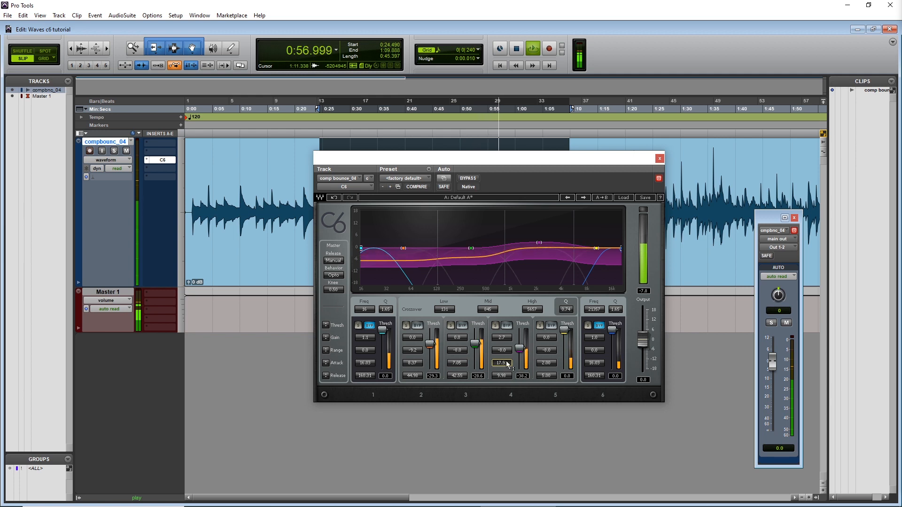
pyautogui.press('space')
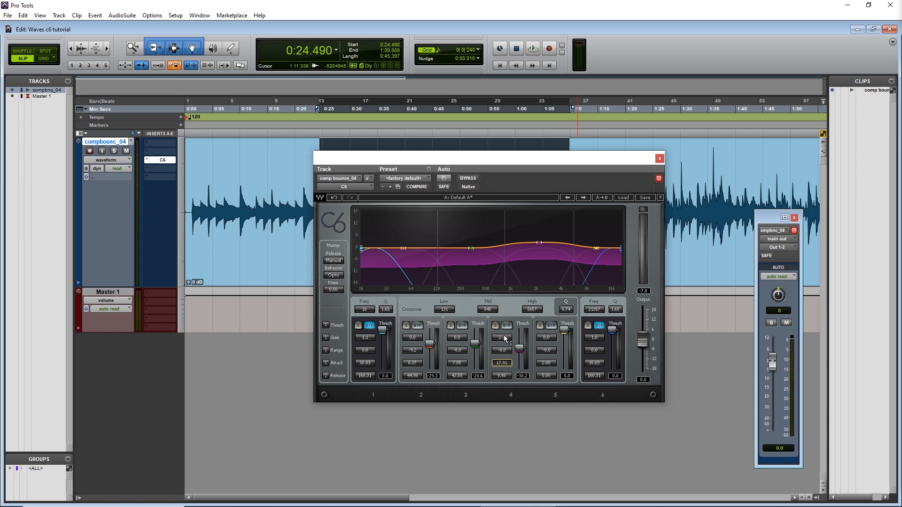
# - Replay the selection and compare the band 4 changes by bypassing and re-enabling the whole plug-in
pyautogui.press('space')
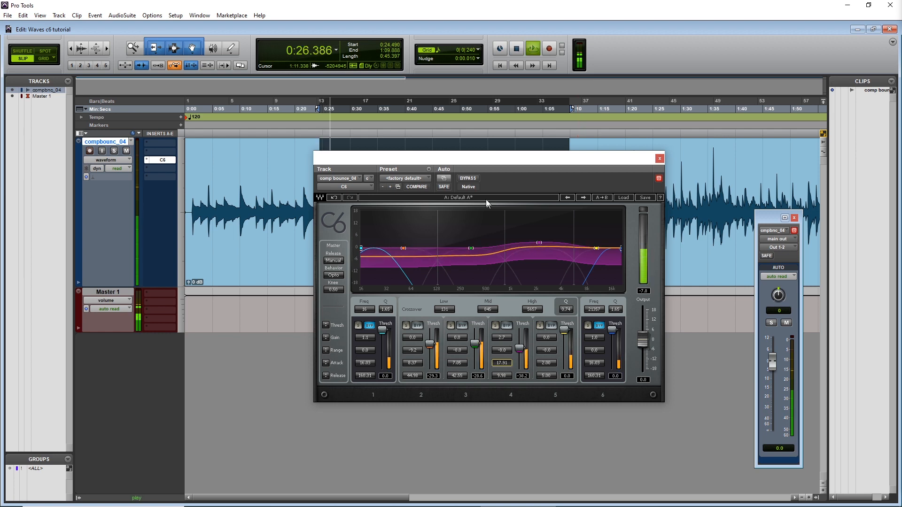
pyautogui.click(470, 178)
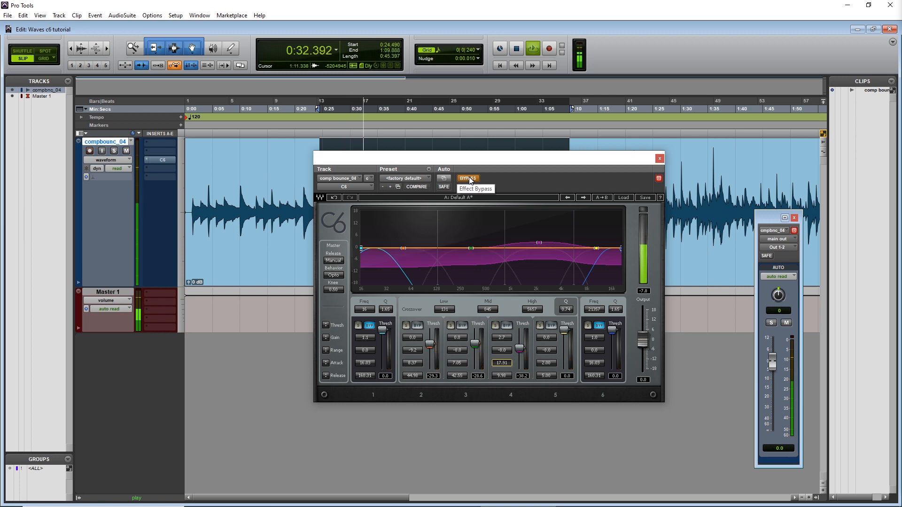
pyautogui.click(469, 179)
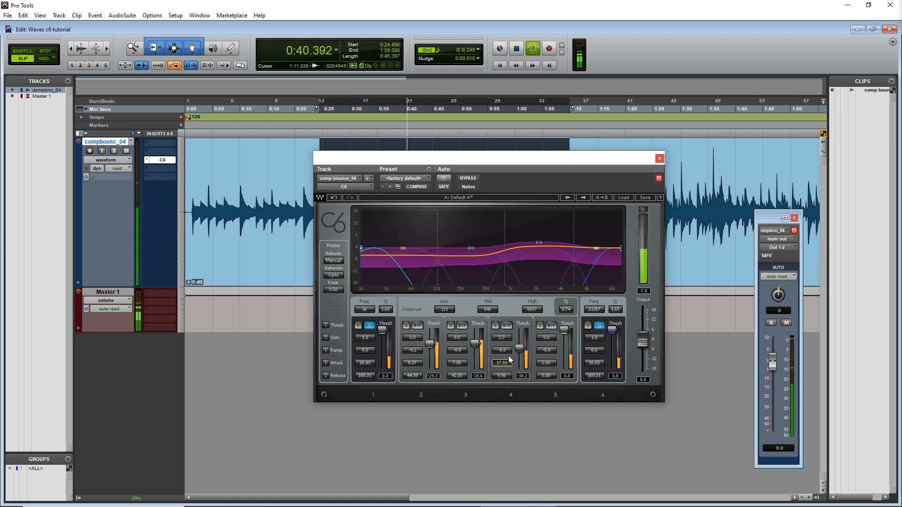
# - Set band 4's range to -7.1 and its threshold to -41.3, and compare with the band bypassed
pyautogui.moveTo(518, 350); pyautogui.dragTo(518, 351)
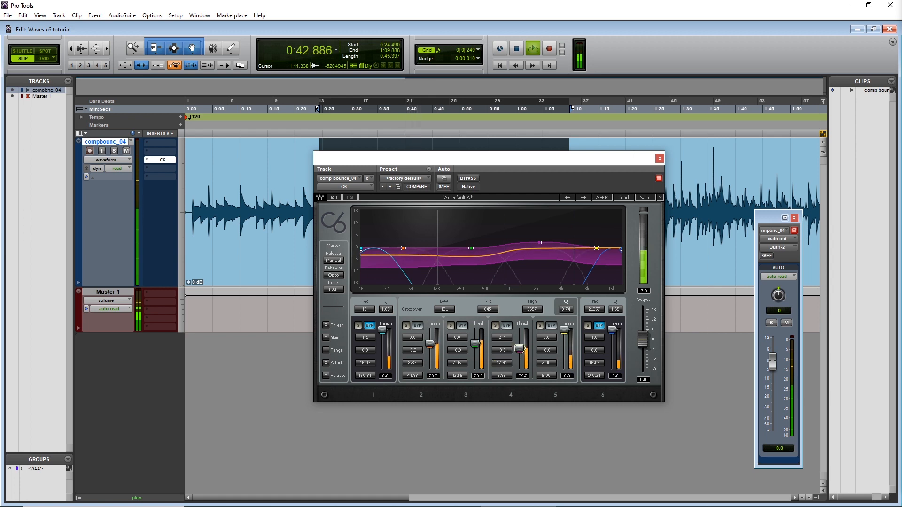
pyautogui.click(502, 350)
pyautogui.moveTo(501, 350); pyautogui.dragTo(502, 347)
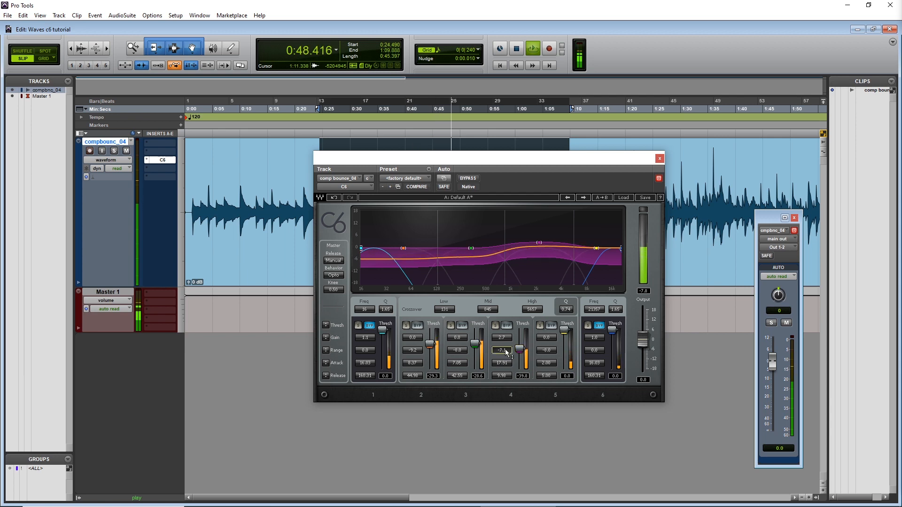
pyautogui.moveTo(520, 348); pyautogui.dragTo(520, 350)
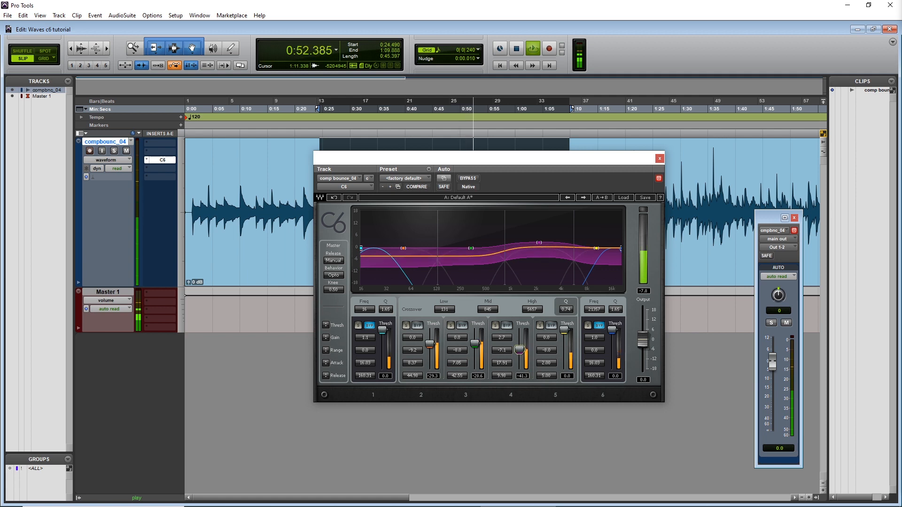
pyautogui.click(507, 326)
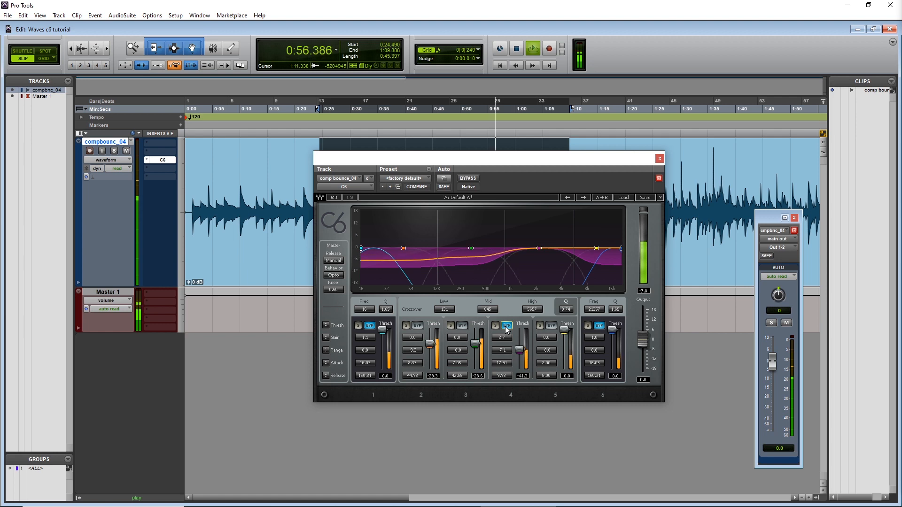
pyautogui.click(506, 326)
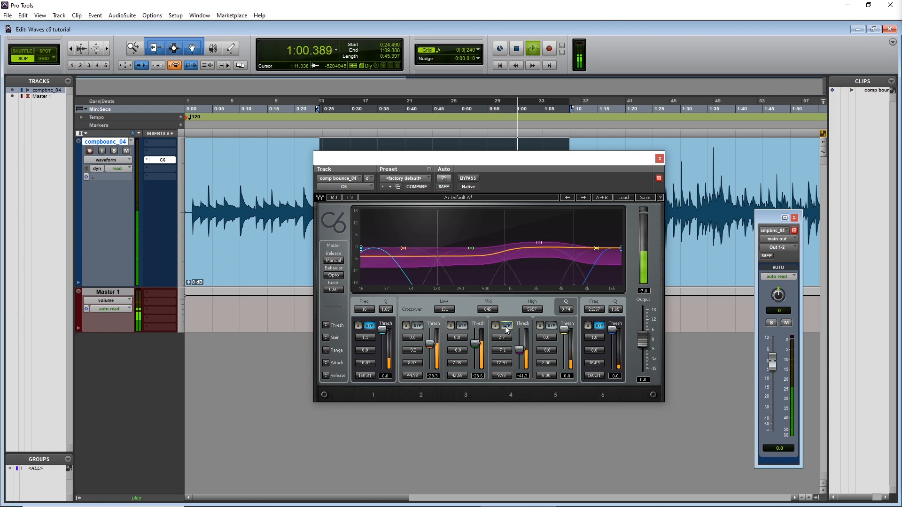
# - Set band 4's attack to 20.28, compare with the band bypassed and active, and stop playback
pyautogui.moveTo(507, 362); pyautogui.dragTo(507, 356)
pyautogui.click(507, 326)
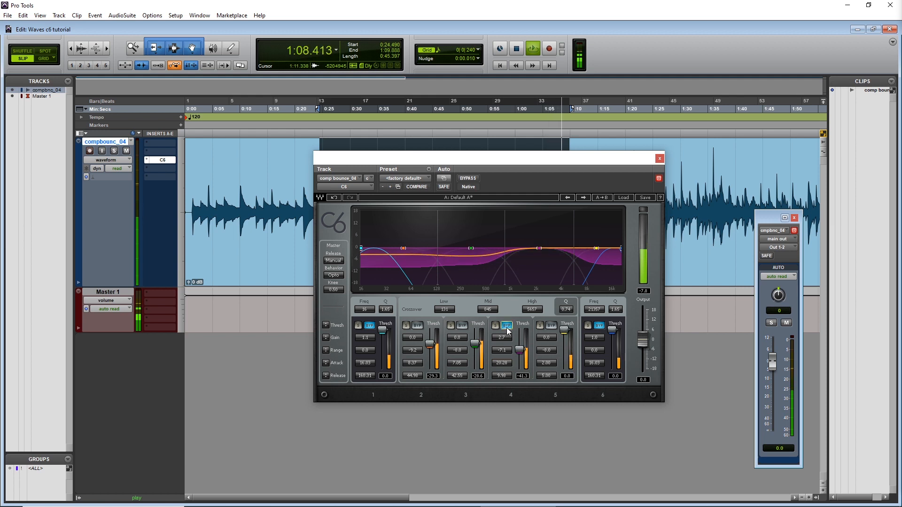
pyautogui.click(506, 326)
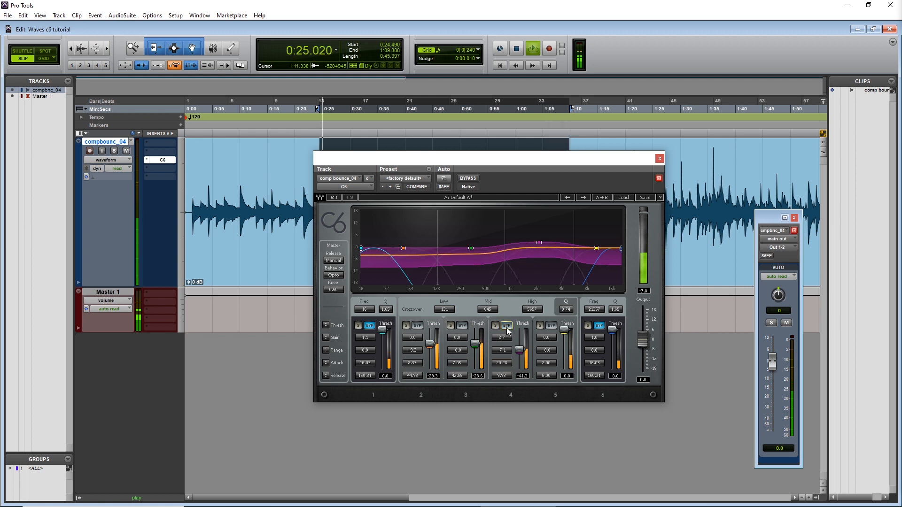
pyautogui.press('space')
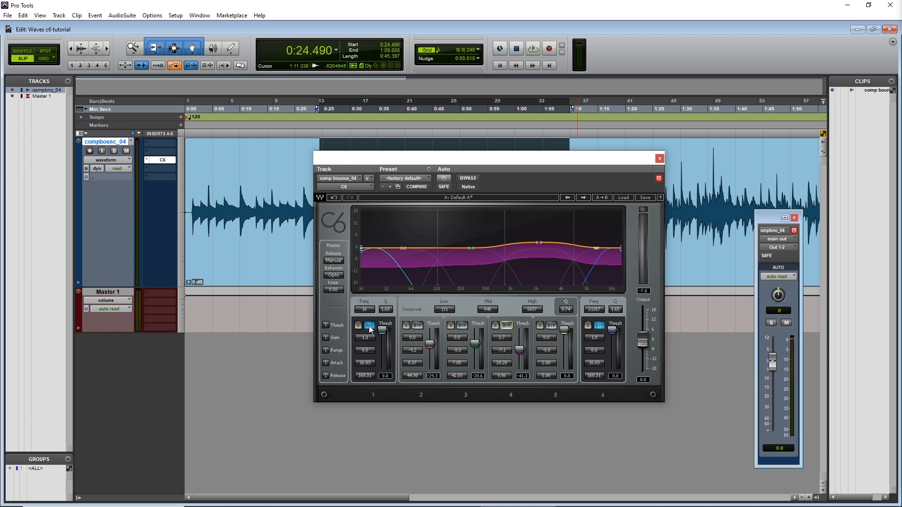
# - Activate band 1 at a frequency of 102, audition it in solo during playback and reset its gain to 0.0
pyautogui.moveTo(365, 310); pyautogui.dragTo(405, 310)
pyautogui.press('space')
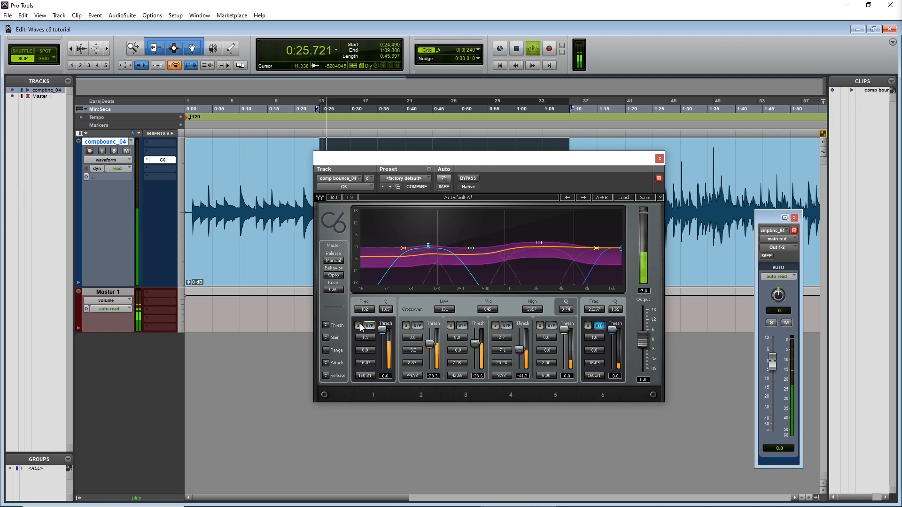
pyautogui.click(358, 325)
pyautogui.keyDown('alt'); pyautogui.click(364, 337); pyautogui.keyUp('alt')
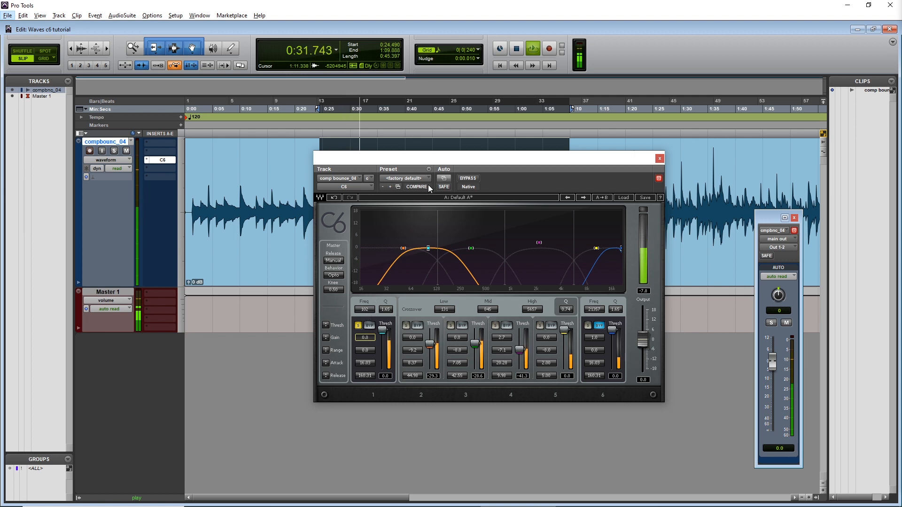
# - Move the C6 window aside and select the short waveform passage from about 0:30.272 to 0:32.832 for playback
pyautogui.moveTo(429, 164); pyautogui.dragTo(435, 304)
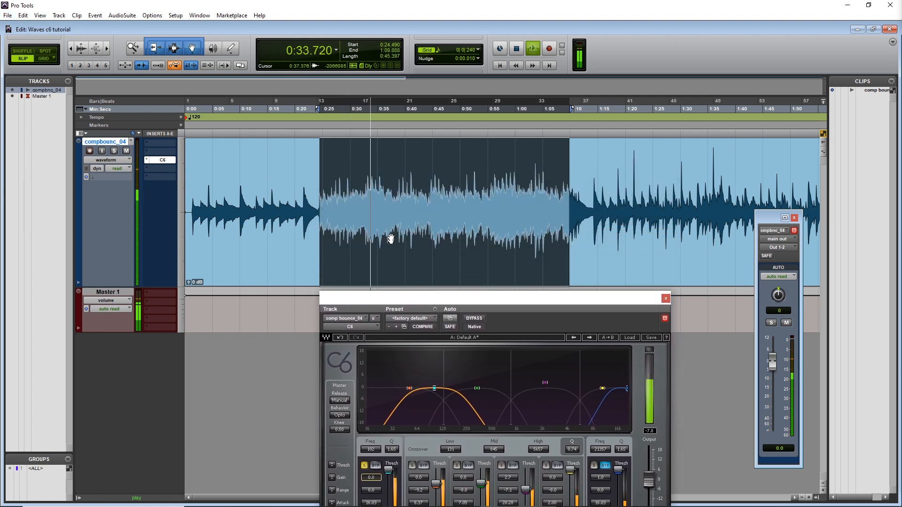
pyautogui.hotkey('ctrl', ']')
pyautogui.hotkey('ctrl', ']')
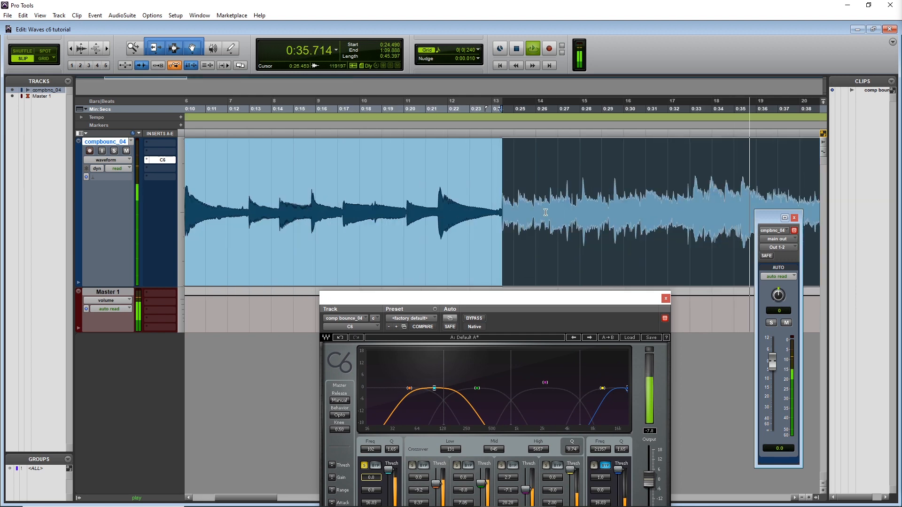
pyautogui.press('space')
pyautogui.click(560, 195)
pyautogui.press('space')
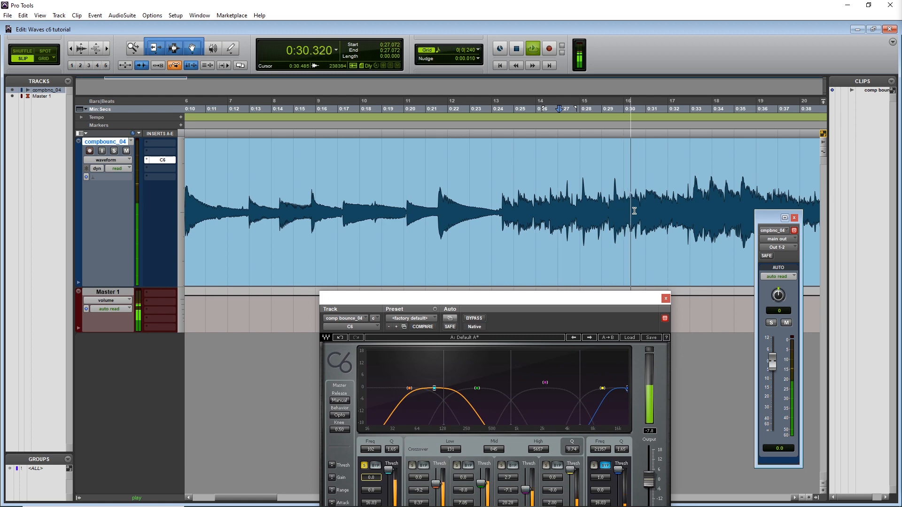
pyautogui.moveTo(630, 207); pyautogui.dragTo(687, 203)
pyautogui.press('space')
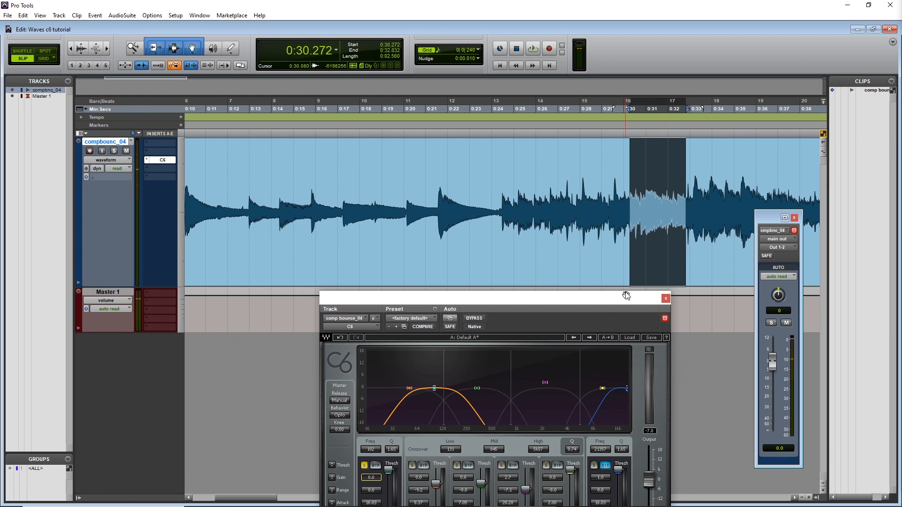
pyautogui.moveTo(613, 299); pyautogui.dragTo(572, 176)
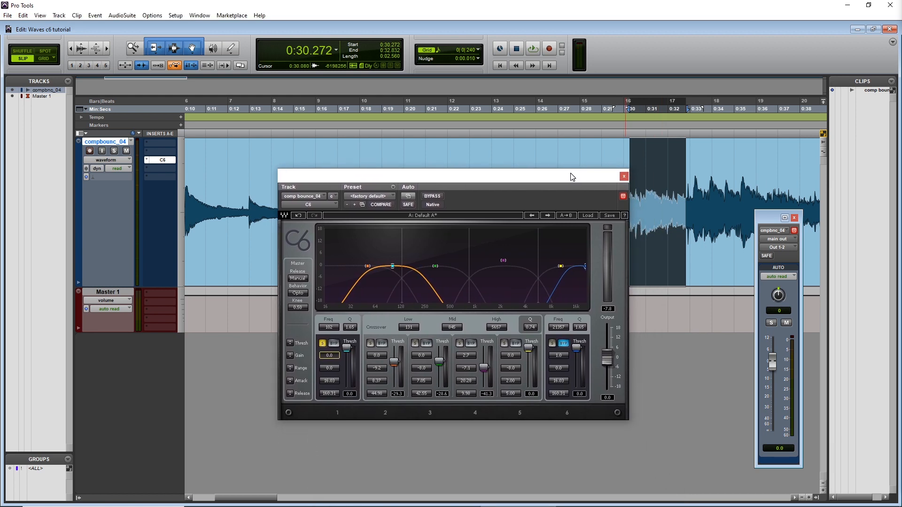
# - Play the passage with band 1 soloed and set its frequency to 133 and its Q to 3.65
pyautogui.press('space')
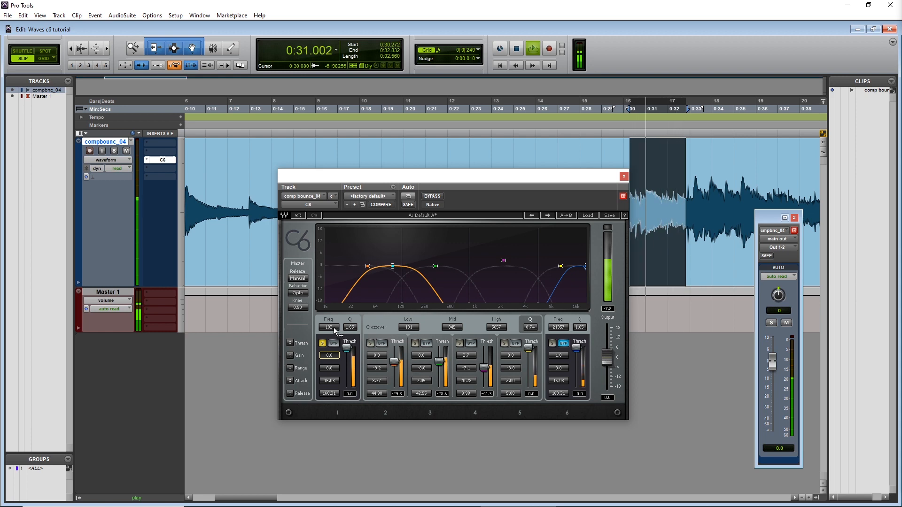
pyautogui.moveTo(333, 328)
pyautogui.mouseDown()
pyautogui.moveTo(364, 329)
pyautogui.moveTo(335, 328)
pyautogui.mouseUp()
pyautogui.press('space')
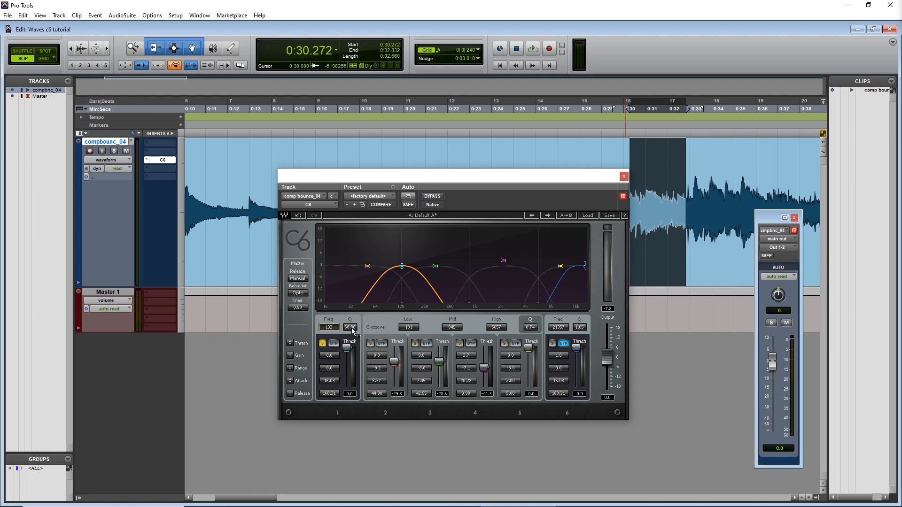
pyautogui.moveTo(351, 328)
pyautogui.mouseDown()
pyautogui.moveTo(351, 342)
pyautogui.moveTo(352, 312)
pyautogui.moveTo(351, 324)
pyautogui.mouseUp()
pyautogui.press('space')
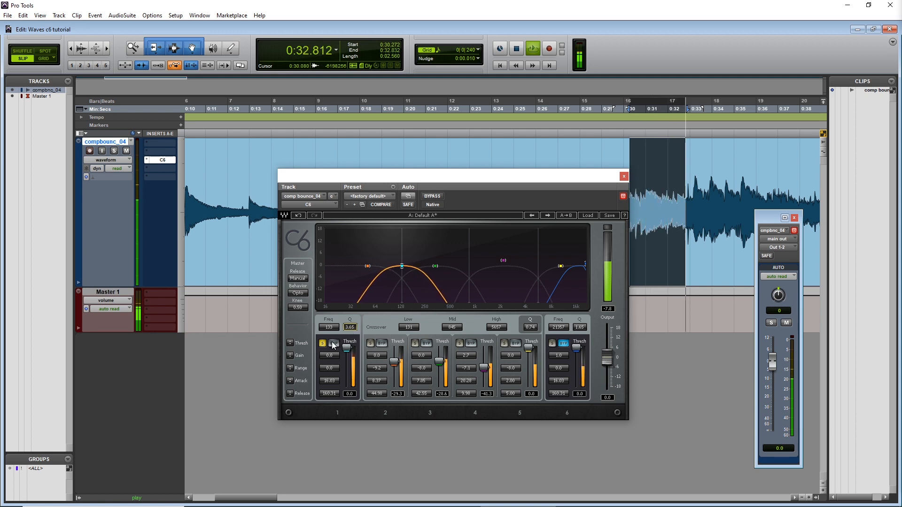
pyautogui.press('space')
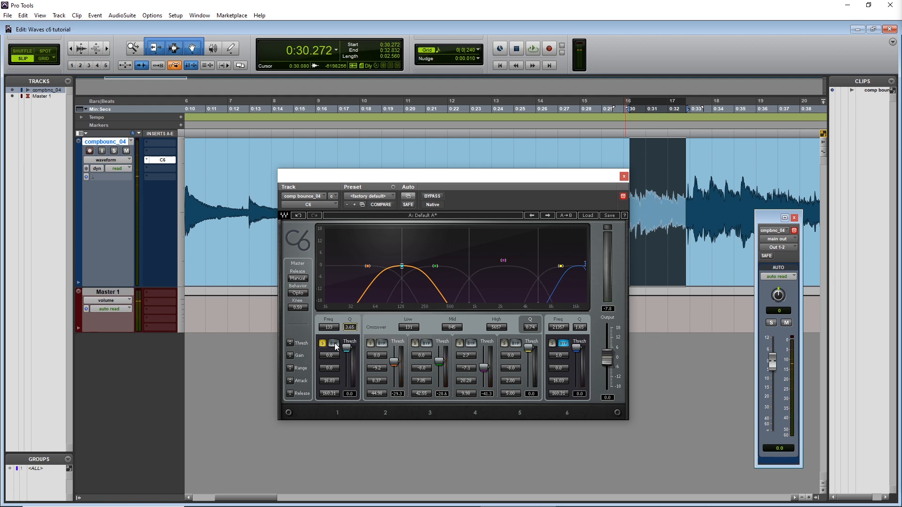
# - Take band 1 out of solo and set its range to -10.2, attack to 0.55 and release to 53.00
pyautogui.click(321, 344)
pyautogui.moveTo(346, 348); pyautogui.dragTo(347, 349)
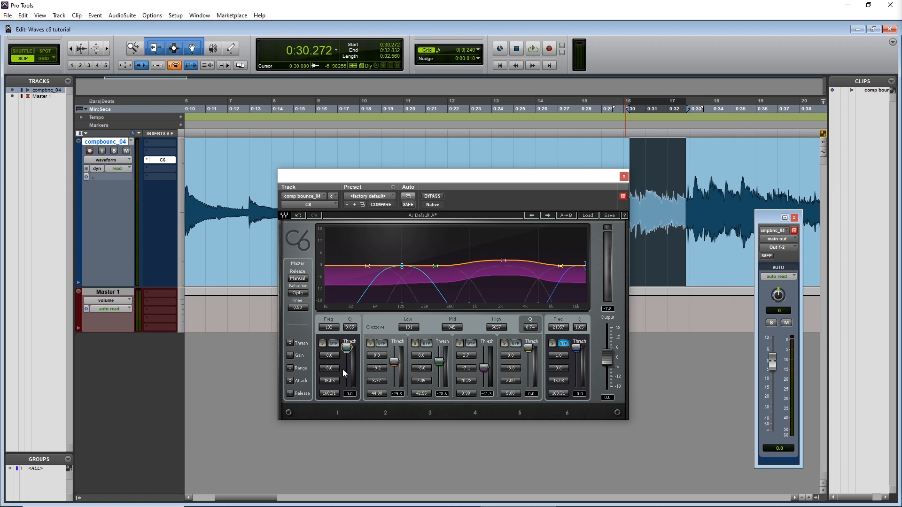
pyautogui.moveTo(343, 370); pyautogui.dragTo(343, 380)
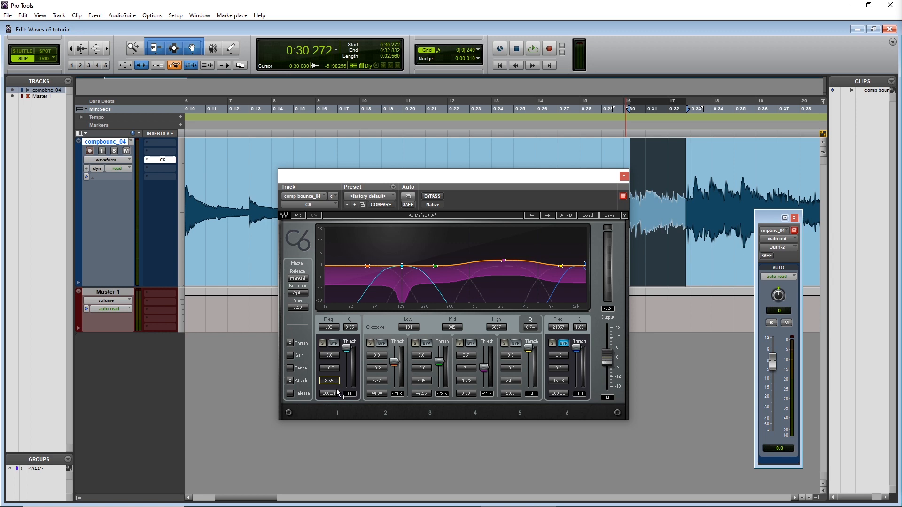
pyautogui.moveTo(337, 393); pyautogui.dragTo(337, 396)
# - Lower band 1's threshold to about -13.8 and set its range to -10.0 while the passage plays, and stop playback
pyautogui.press('space')
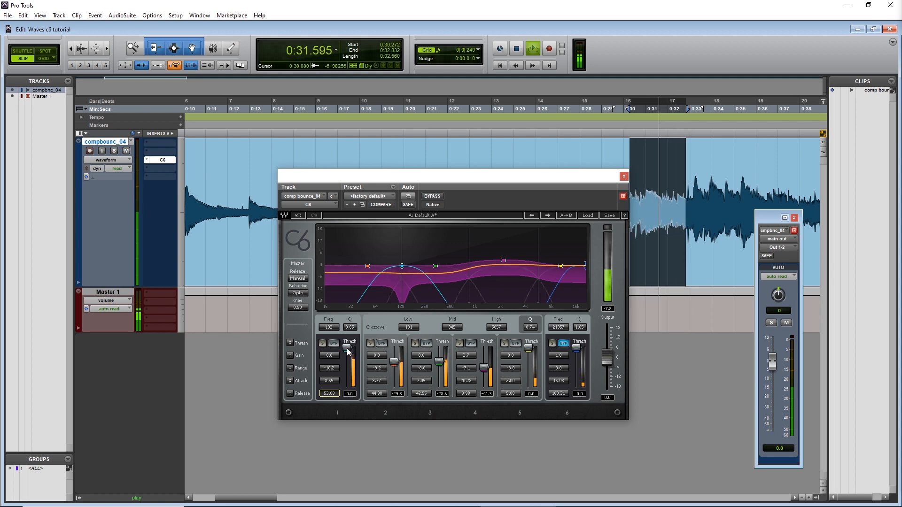
pyautogui.moveTo(347, 347); pyautogui.dragTo(346, 354)
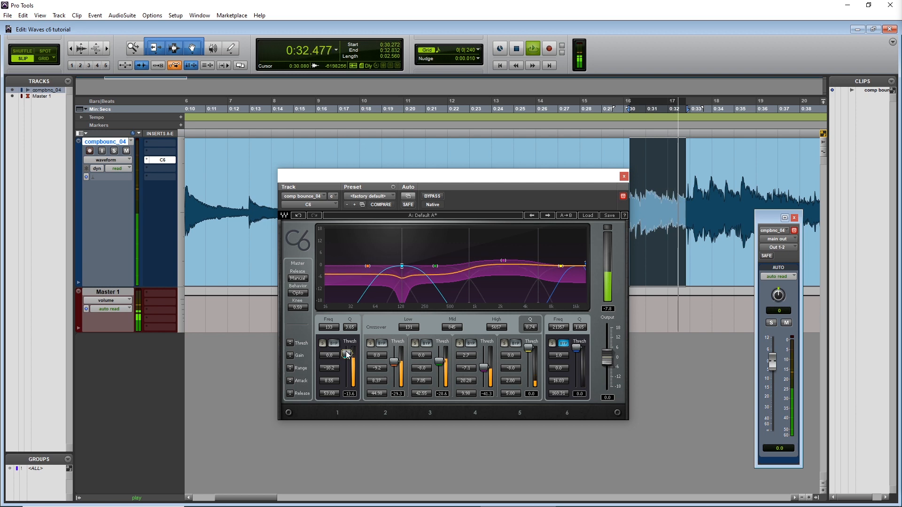
pyautogui.moveTo(336, 369); pyautogui.dragTo(347, 355)
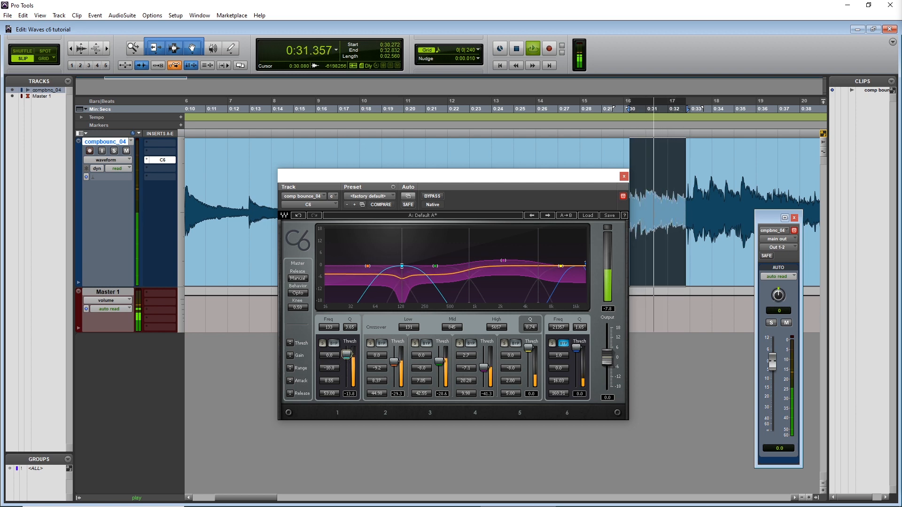
pyautogui.press('space')
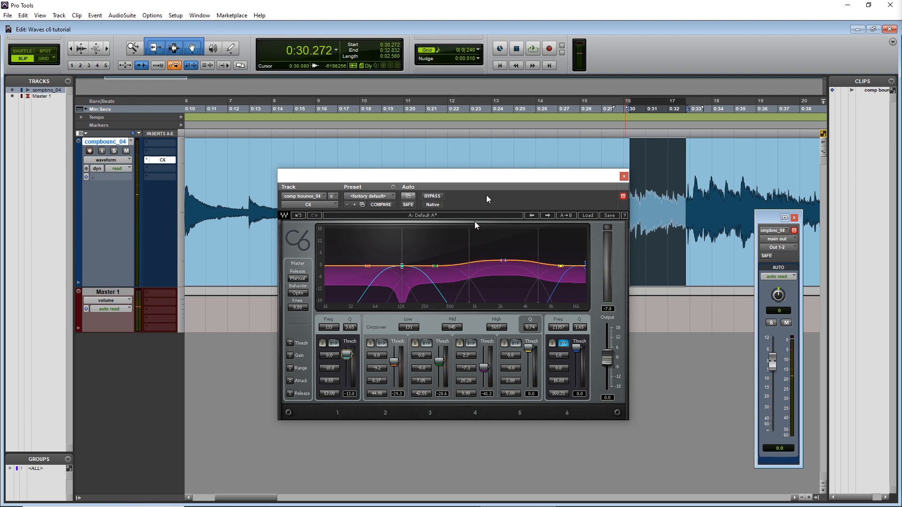
# - Uncover the waveform and play the guitar track from 0:28.693 to audition all C6 bands together, keeping the plugin visible
pyautogui.moveTo(513, 187); pyautogui.dragTo(518, 279)
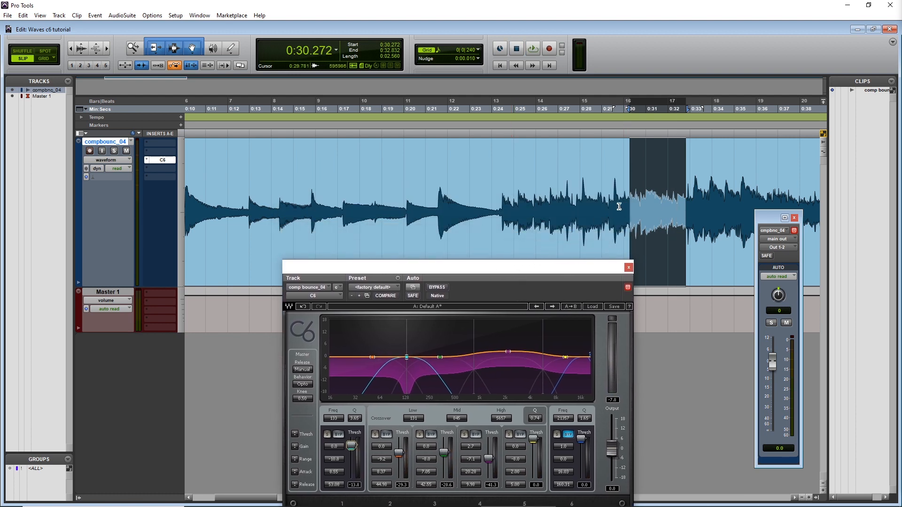
pyautogui.click(595, 190)
pyautogui.press('space')
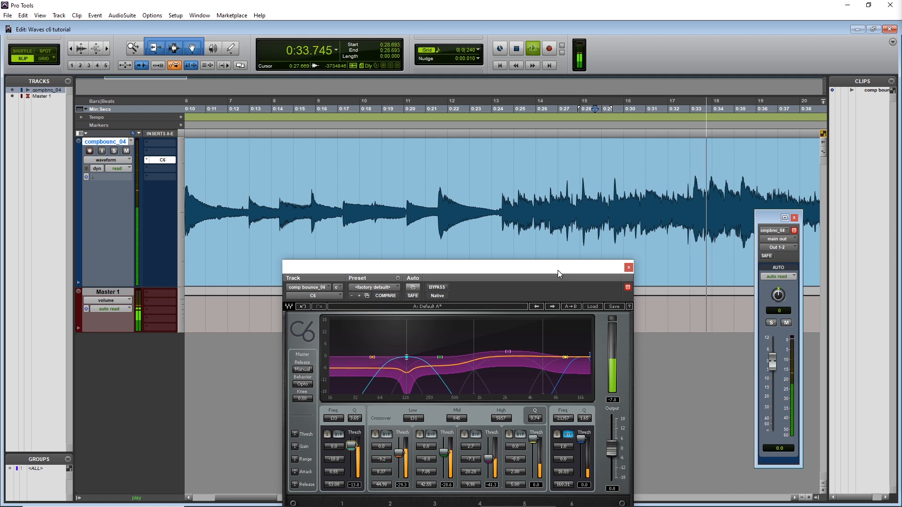
pyautogui.moveTo(554, 273); pyautogui.dragTo(566, 215)
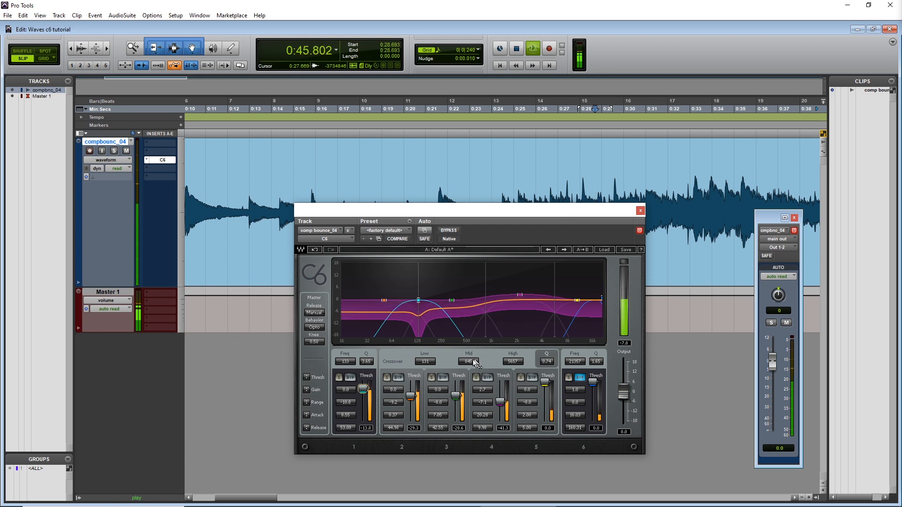
pyautogui.press('space')
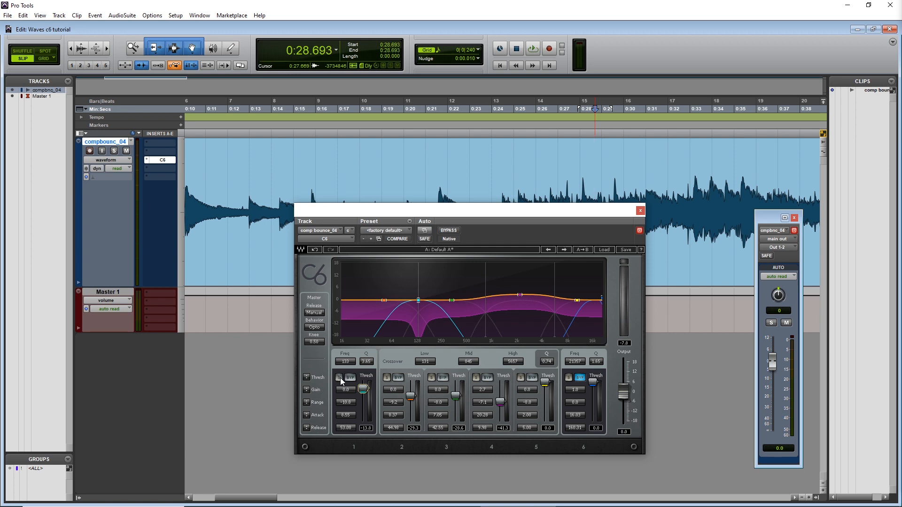
pyautogui.press('space')
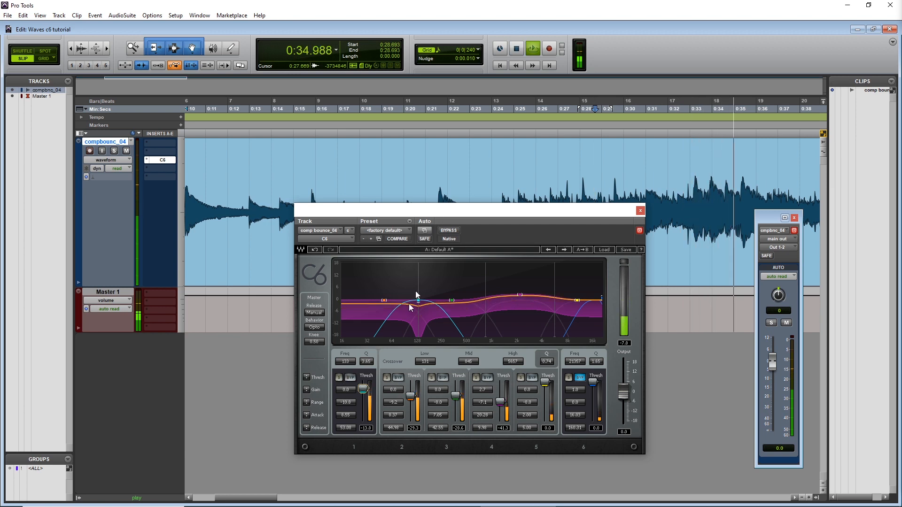
pyautogui.press('space')
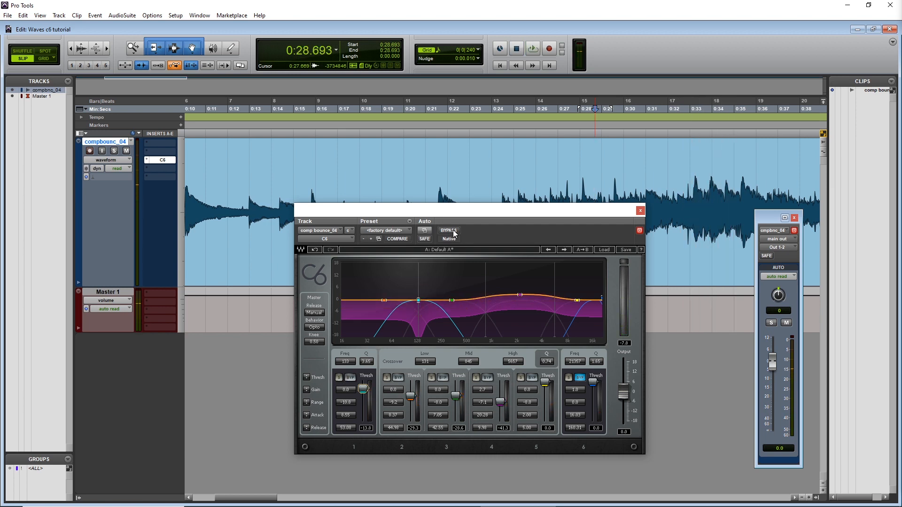
# - Play from 0:28.693 and compare the track with the whole C6 bypassed and active, and stop playback
pyautogui.press('space')
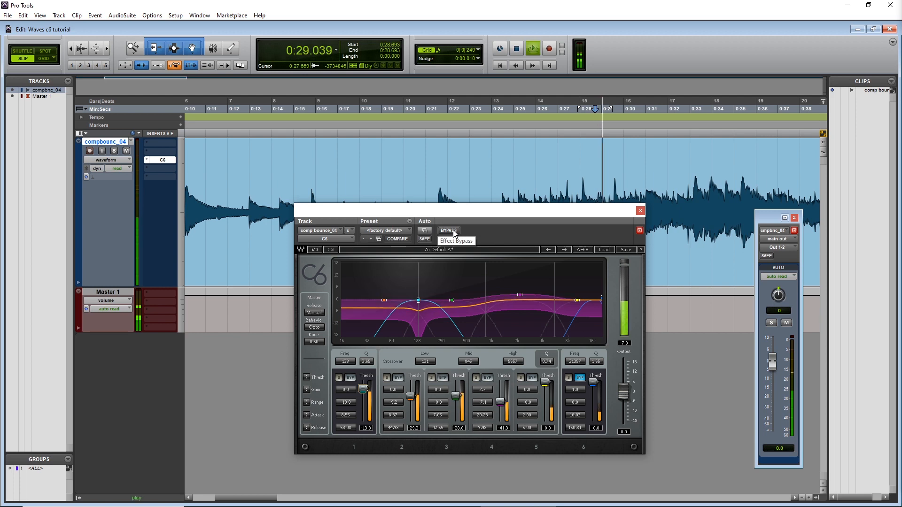
pyautogui.click(454, 231)
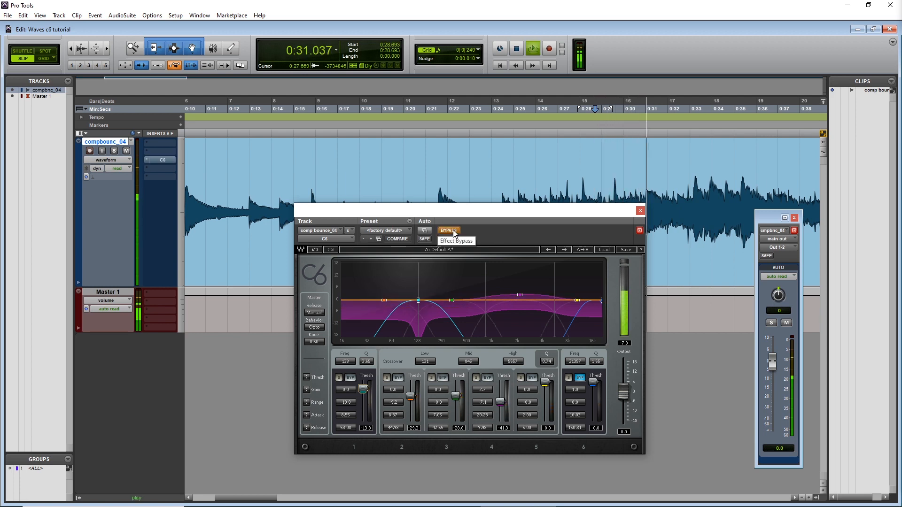
pyautogui.click(453, 231)
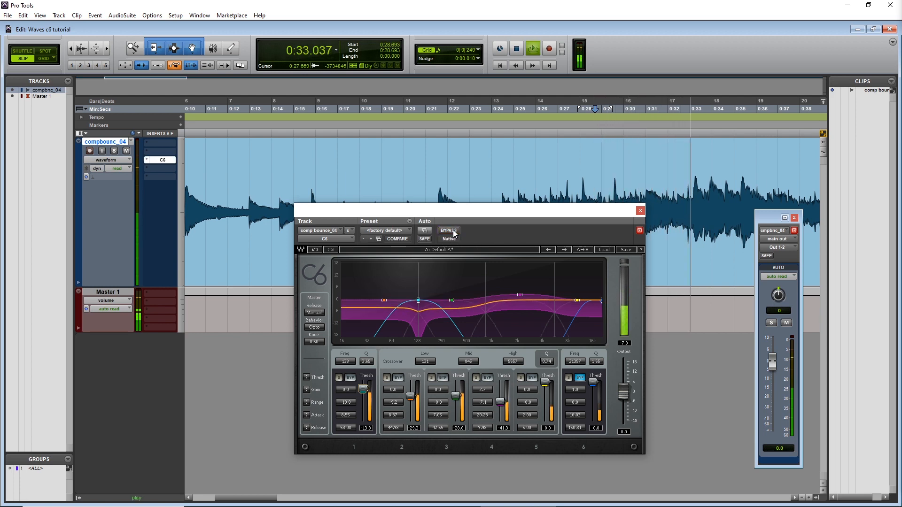
pyautogui.click(453, 230)
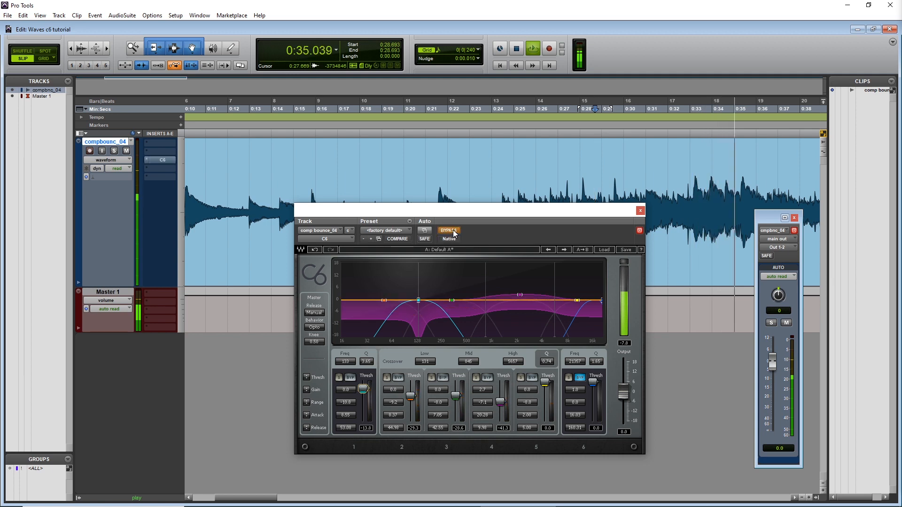
pyautogui.click(454, 230)
pyautogui.press('space')
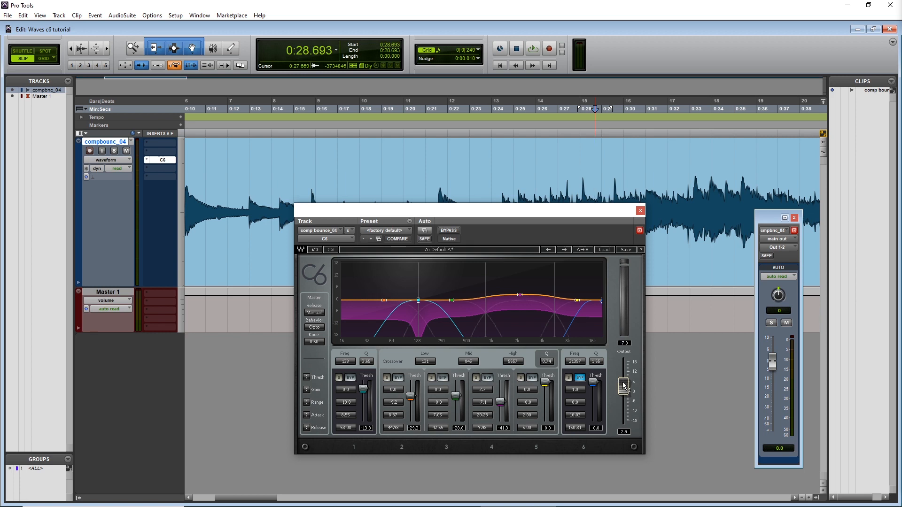
# - Match the C6 level to the bypassed signal during playback by raising the output to 3.6
pyautogui.press('space')
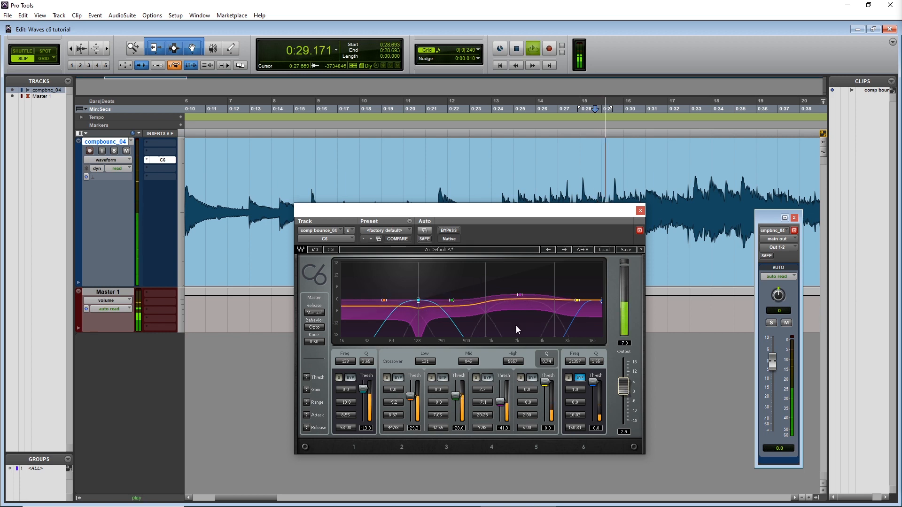
pyautogui.click(452, 230)
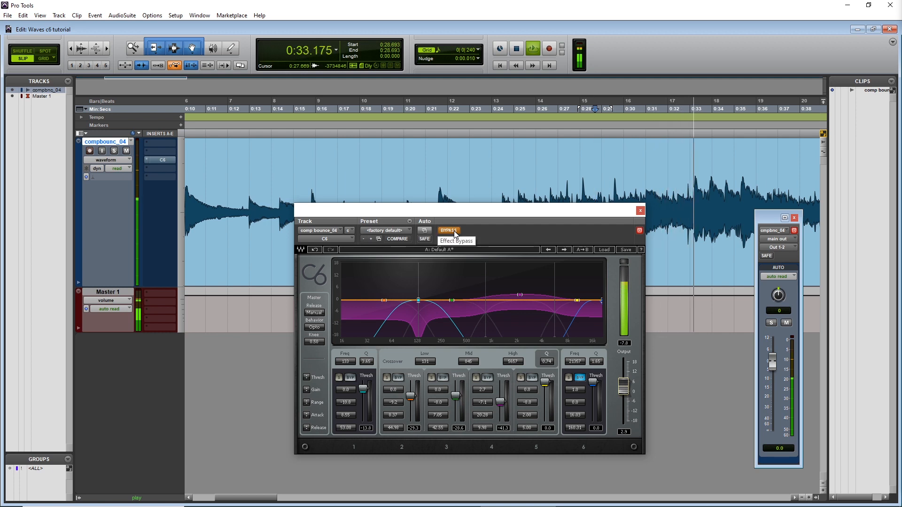
pyautogui.click(454, 231)
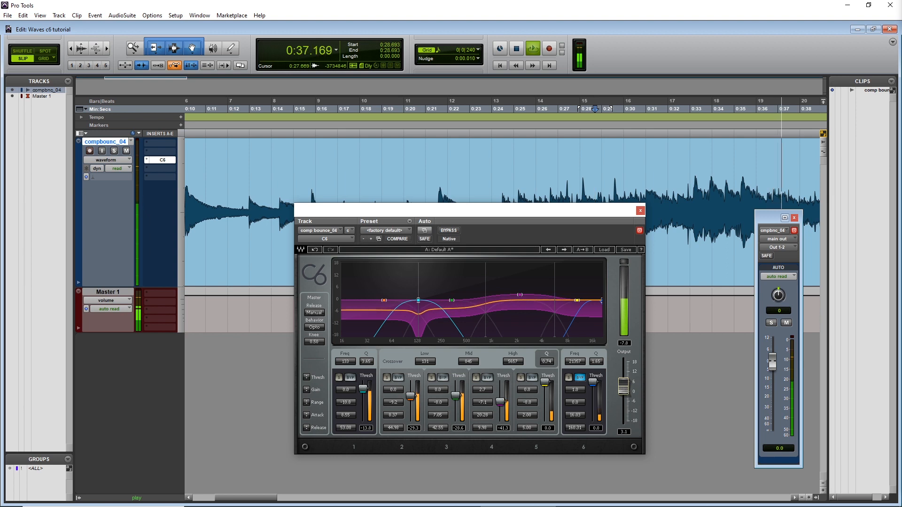
pyautogui.click(453, 231)
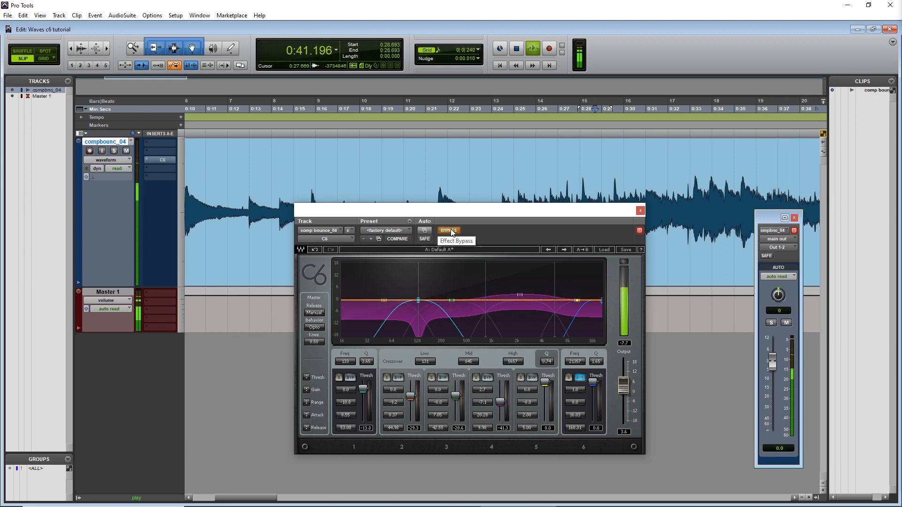
pyautogui.click(452, 231)
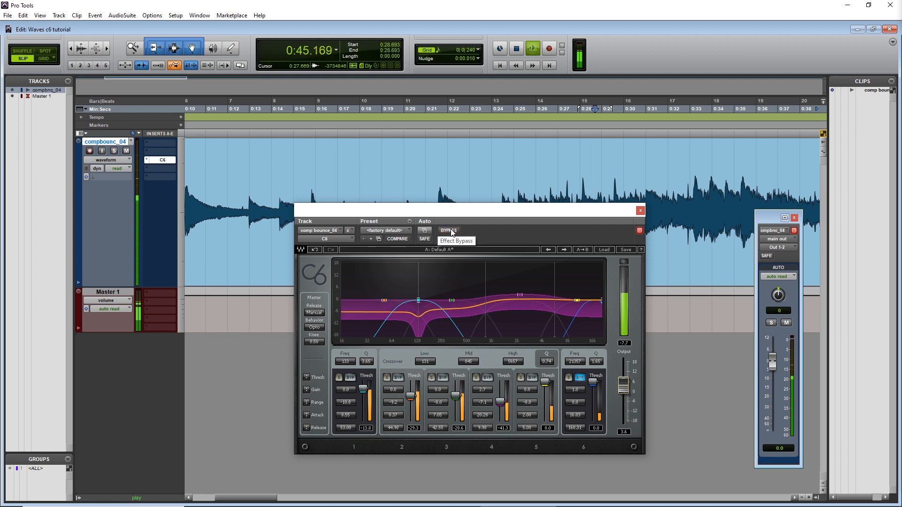
# - Set band 4's gain to 3.0 during playback, compare the C6 bypassed and active, and stop playback
pyautogui.scroll(-2, 684, 221)
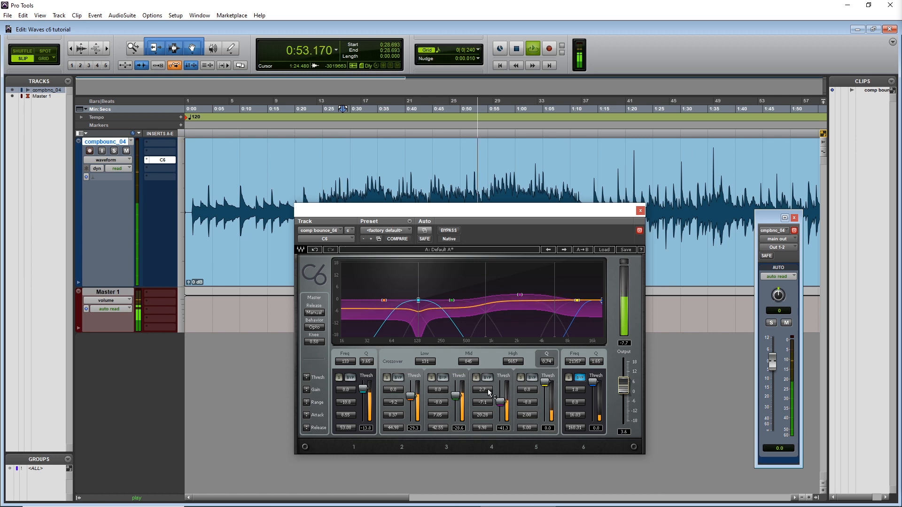
pyautogui.moveTo(488, 389); pyautogui.dragTo(487, 387)
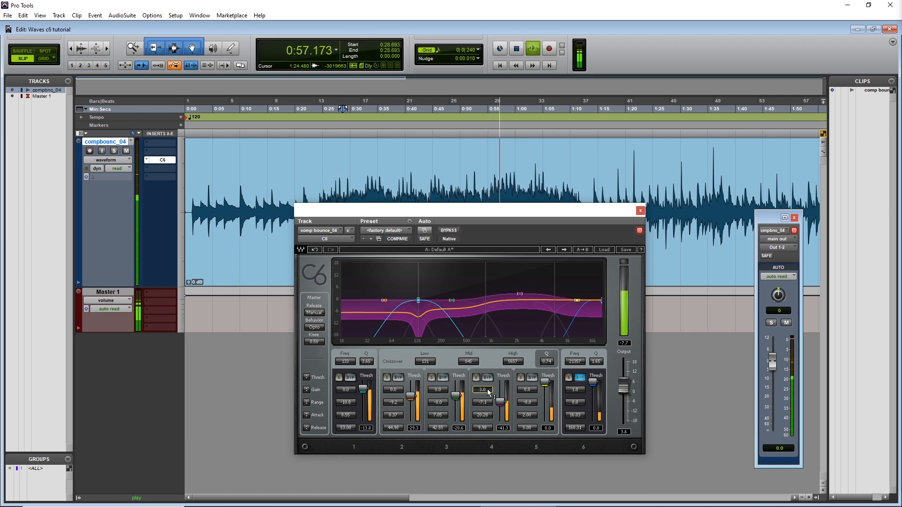
pyautogui.click(448, 231)
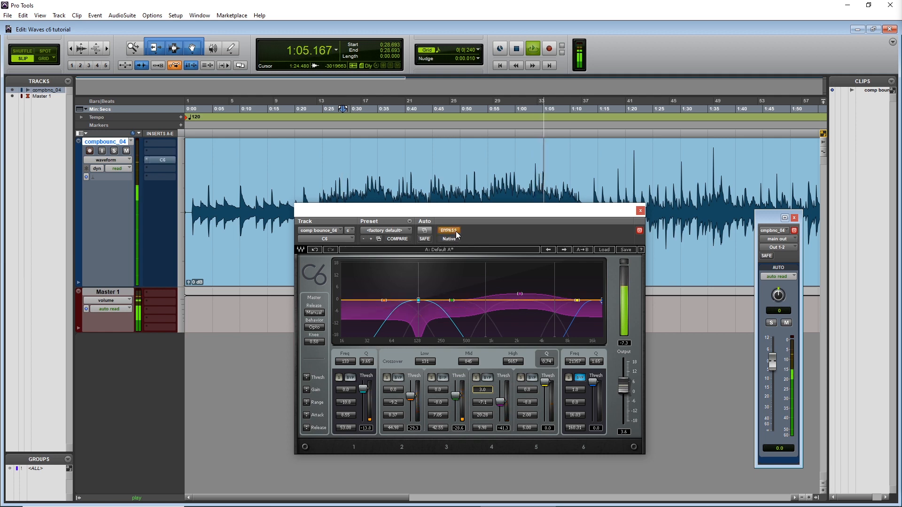
pyautogui.click(455, 231)
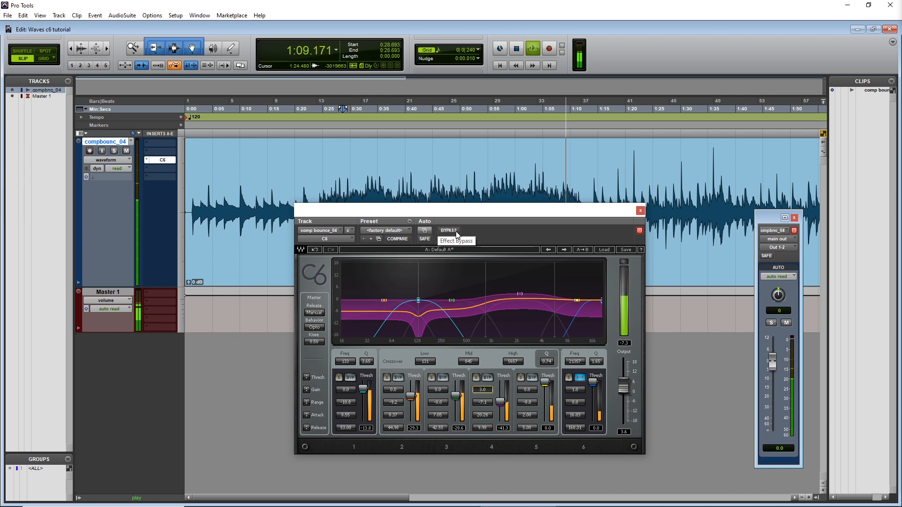
pyautogui.press('space')
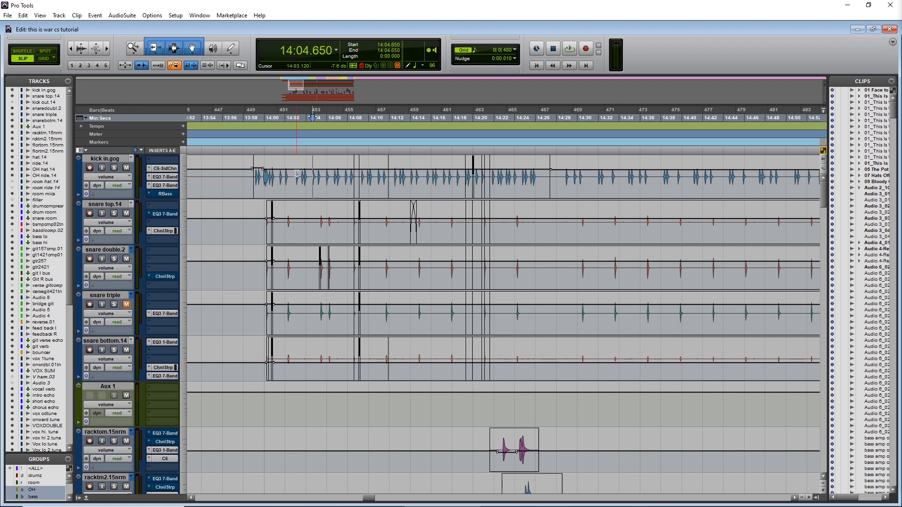
# - Play the "this is war cs tutorial" session from 14:04.650, bring the tom tracks into view, and stop playback
pyautogui.press('space')
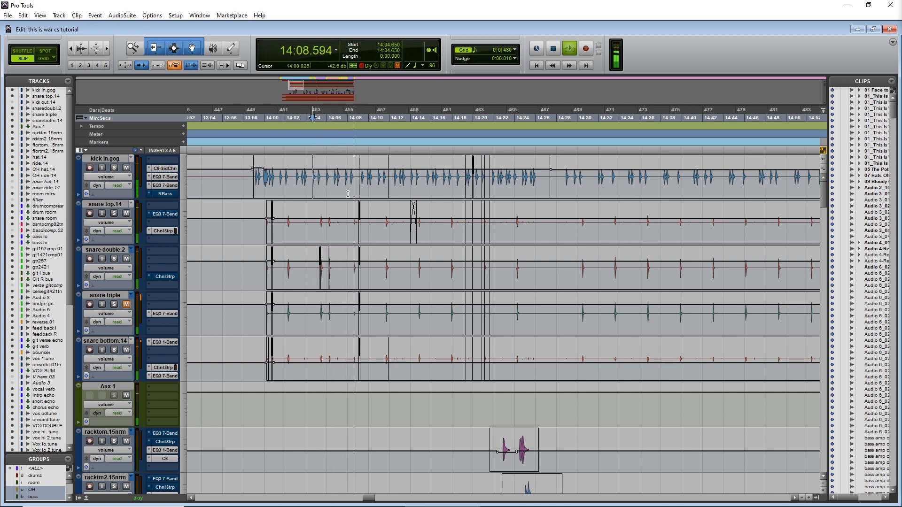
pyautogui.scroll(-4, 472, 296)
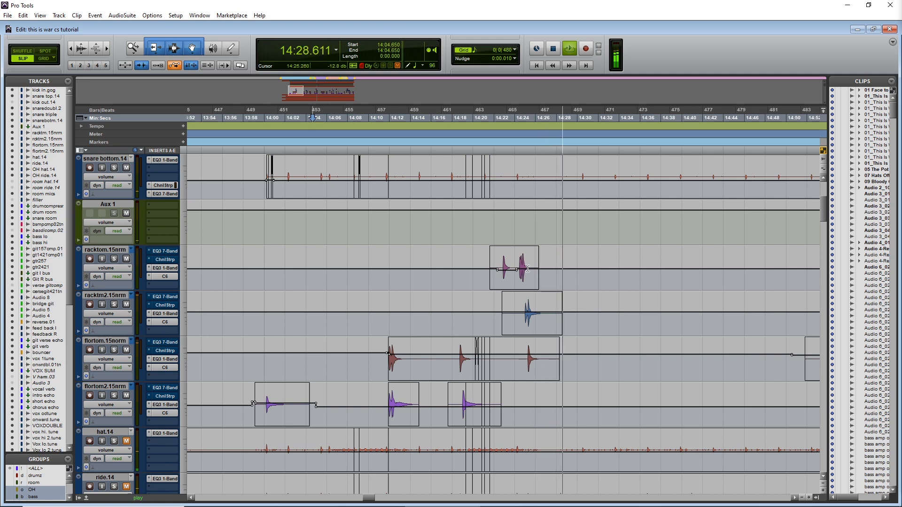
pyautogui.press('space')
# - Select the rack tom hits on racktom.15nrm from 14:22.515 to about 14:25.845 and audition them
pyautogui.moveTo(538, 263); pyautogui.dragTo(499, 266)
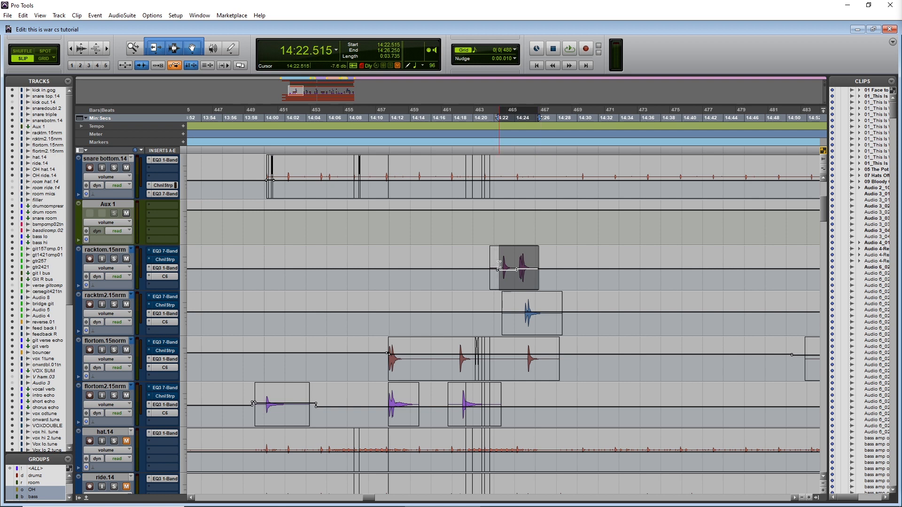
pyautogui.press('space')
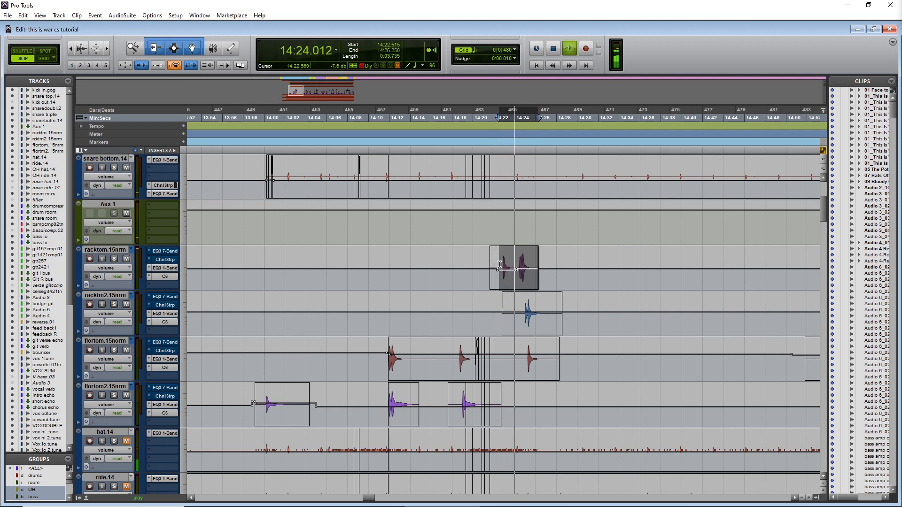
pyautogui.press('space')
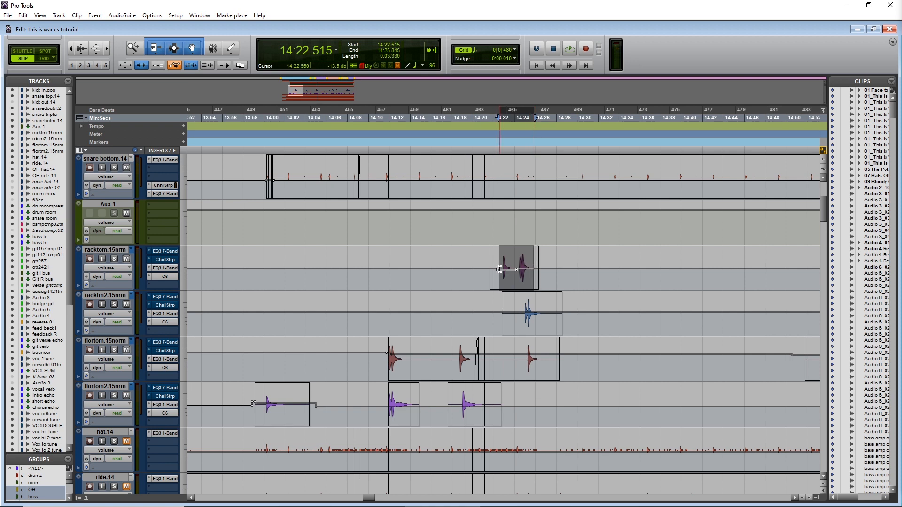
# - Solo the first rack tom track in the mixer and open its EQ3 1-Band insert
pyautogui.hotkey('ctrl', '=')
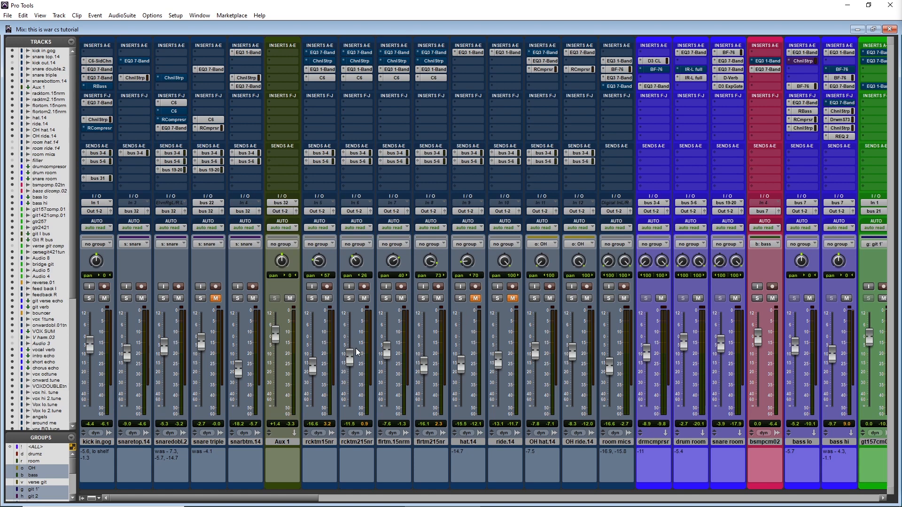
pyautogui.click(312, 299)
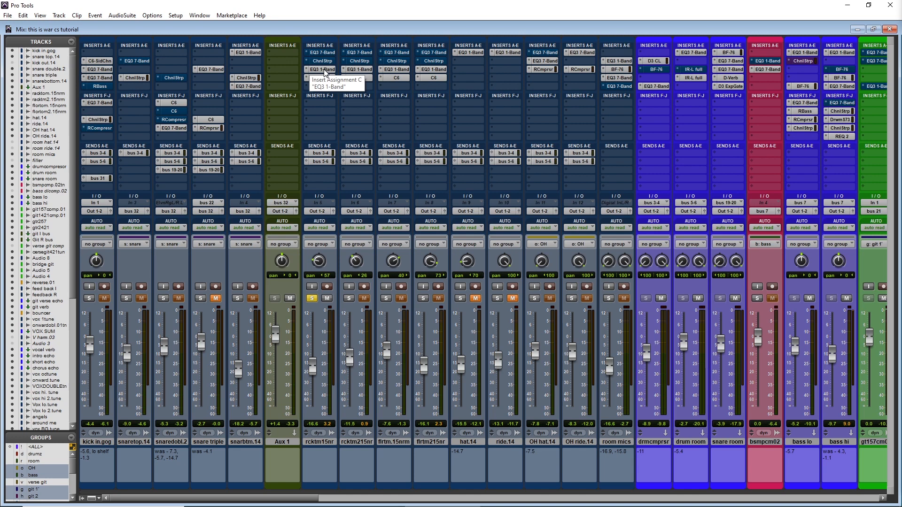
pyautogui.click(323, 70)
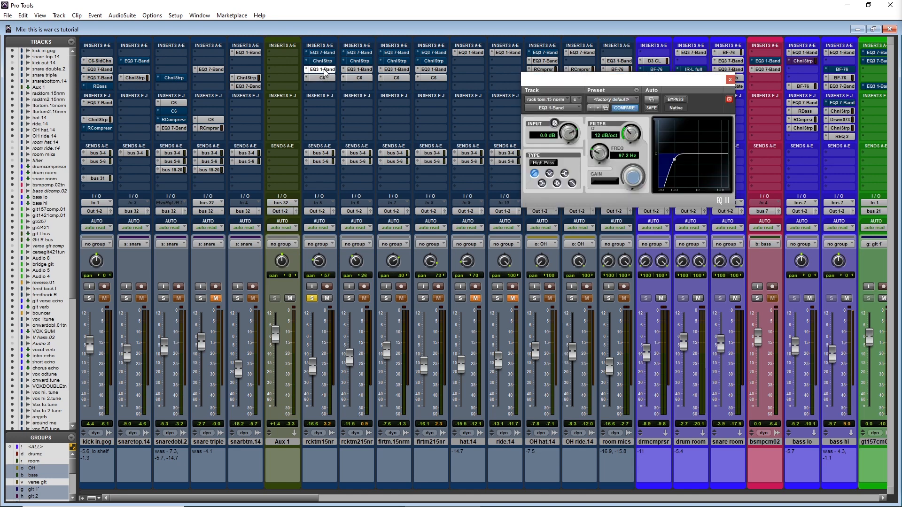
# - Close the EQ3 1-Band and examine the existing C6 settings on the first rack tom track
pyautogui.click(324, 70)
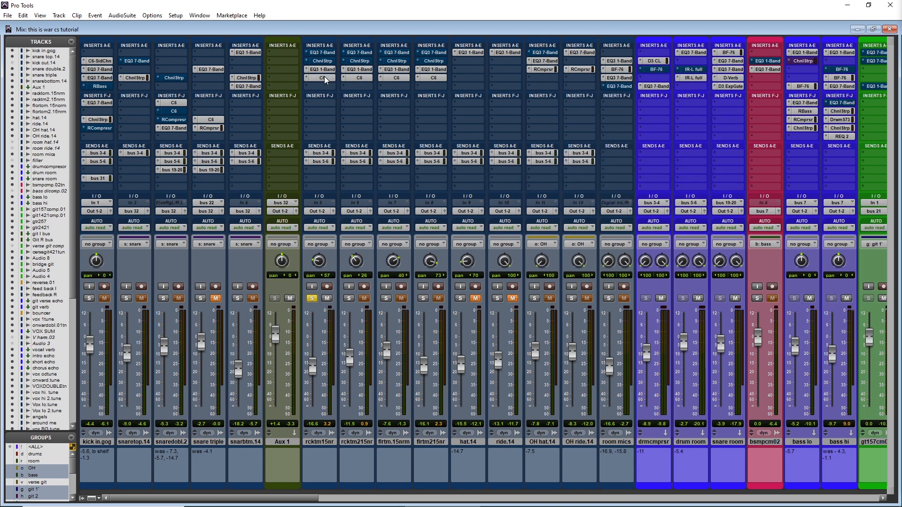
pyautogui.click(323, 78)
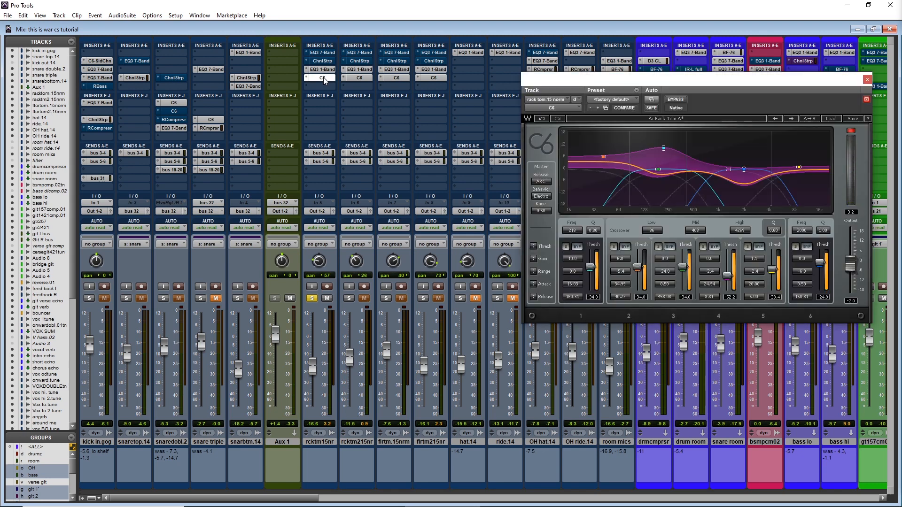
pyautogui.click(324, 79)
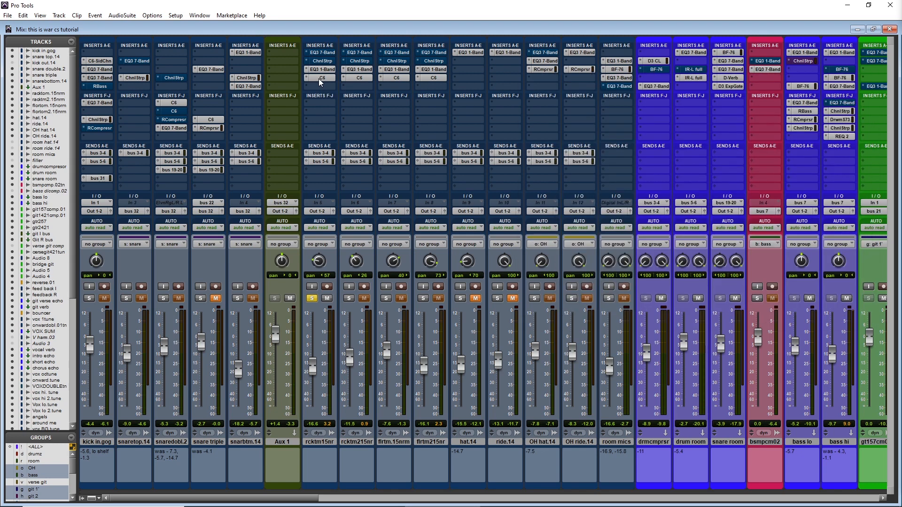
pyautogui.click(322, 79)
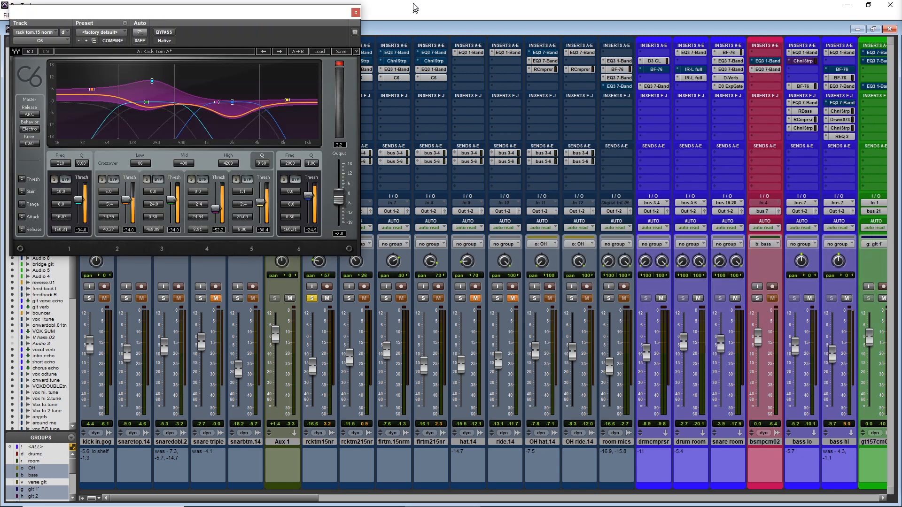
pyautogui.click(356, 12)
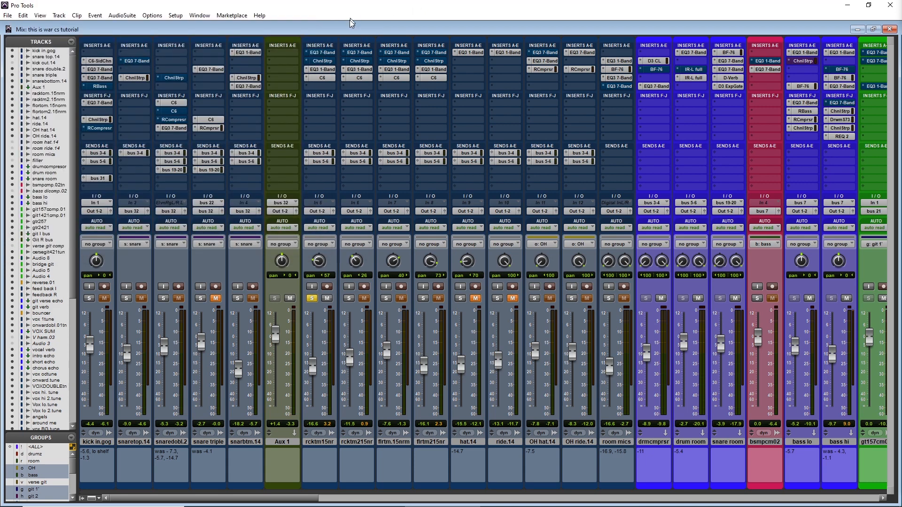
# - Bypass the first rack tom's existing C6 and insert a new C6 (mono) in the slot below it
pyautogui.click(320, 86)
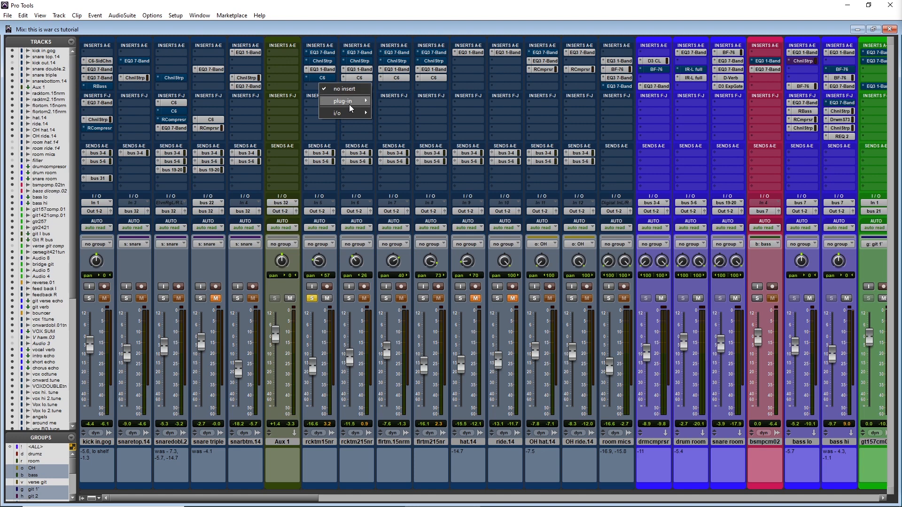
pyautogui.moveTo(350, 101)
pyautogui.moveTo(413, 111)
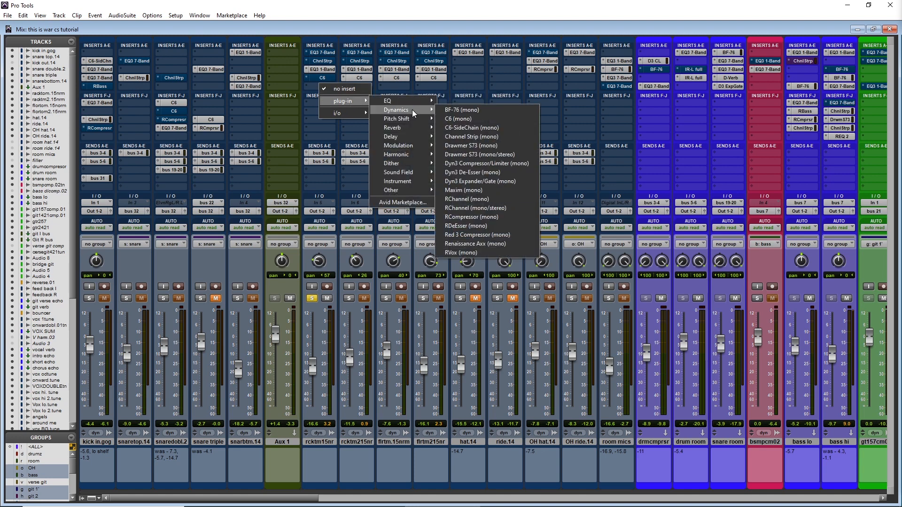
pyautogui.click(468, 121)
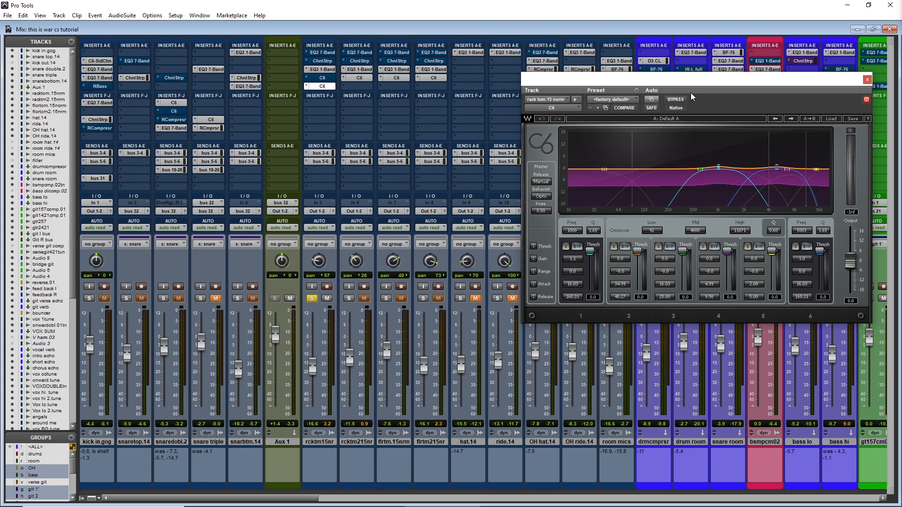
pyautogui.moveTo(695, 83); pyautogui.dragTo(492, 120)
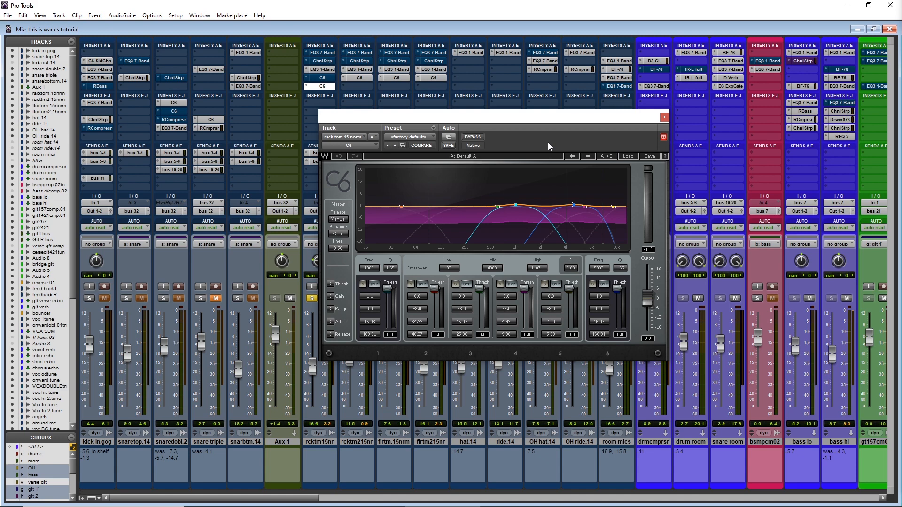
# - Audition the rack tom with the new C6 and load the Rack Tom A factory preset from the Drums category
pyautogui.press('space')
pyautogui.click(631, 157)
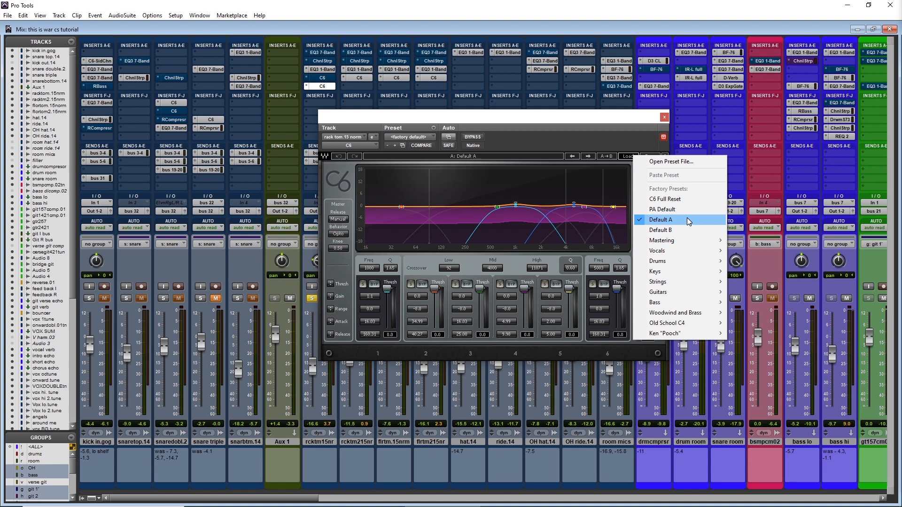
pyautogui.moveTo(658, 261)
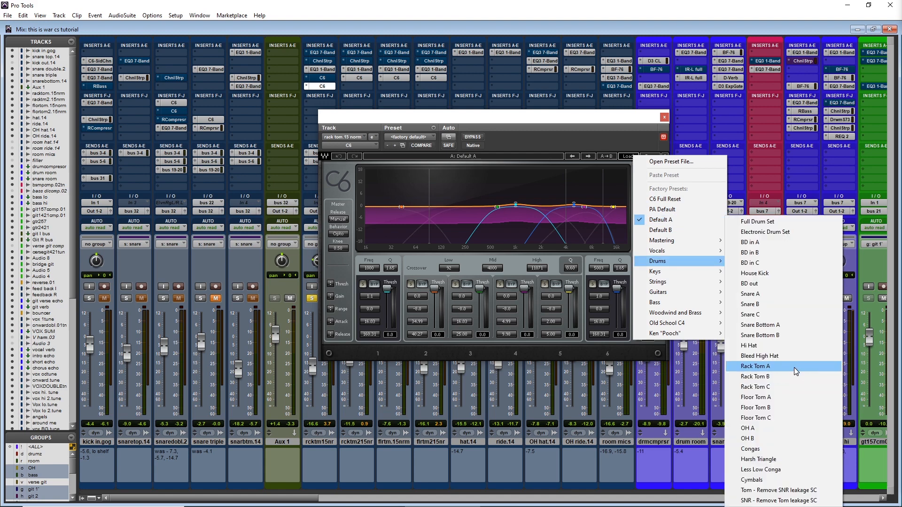
pyautogui.click(793, 367)
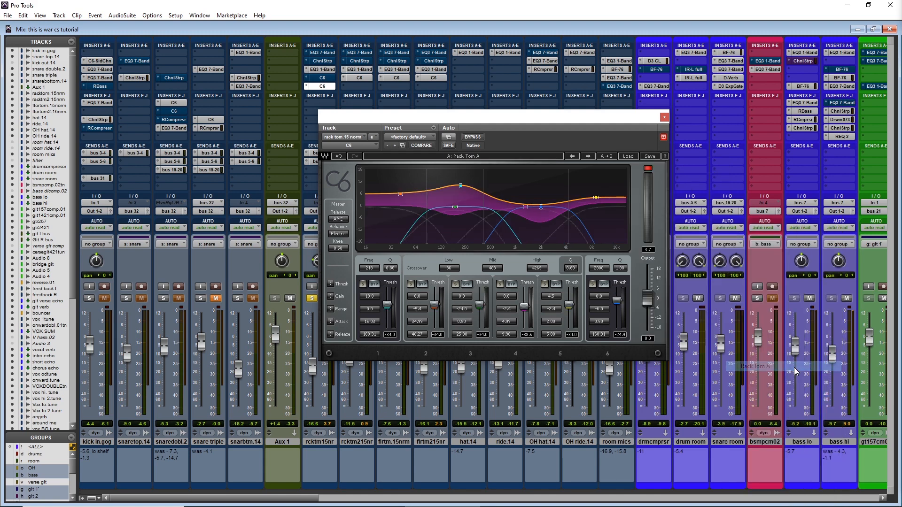
# - Play the rack tom and compare the Rack Tom A preset with the C6 bypassed and active
pyautogui.press('space')
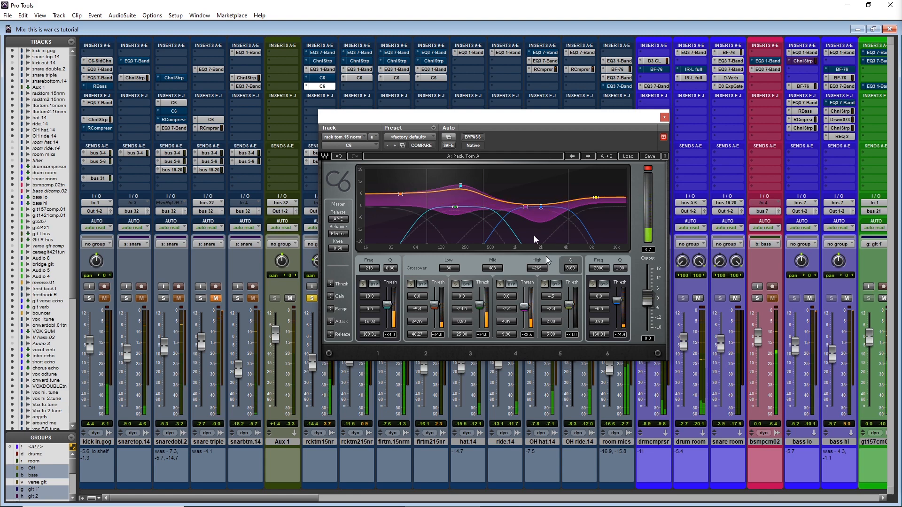
pyautogui.click(473, 137)
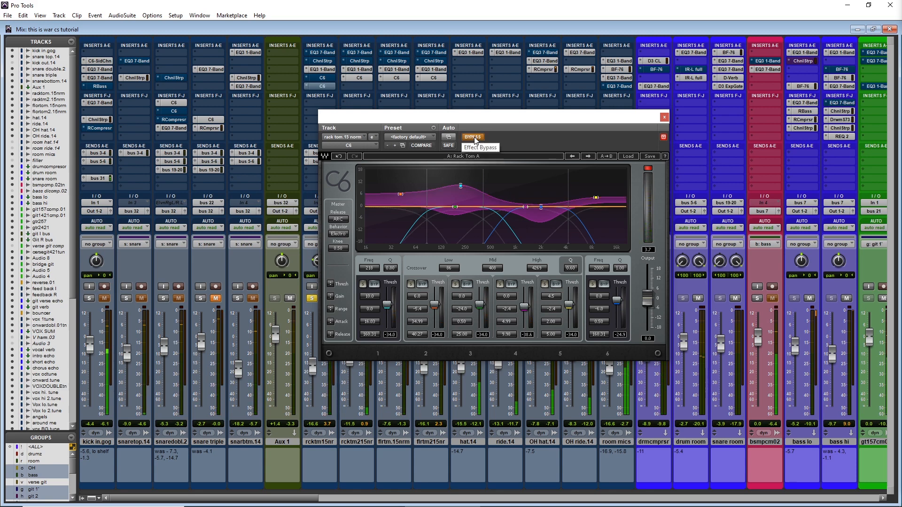
pyautogui.click(474, 138)
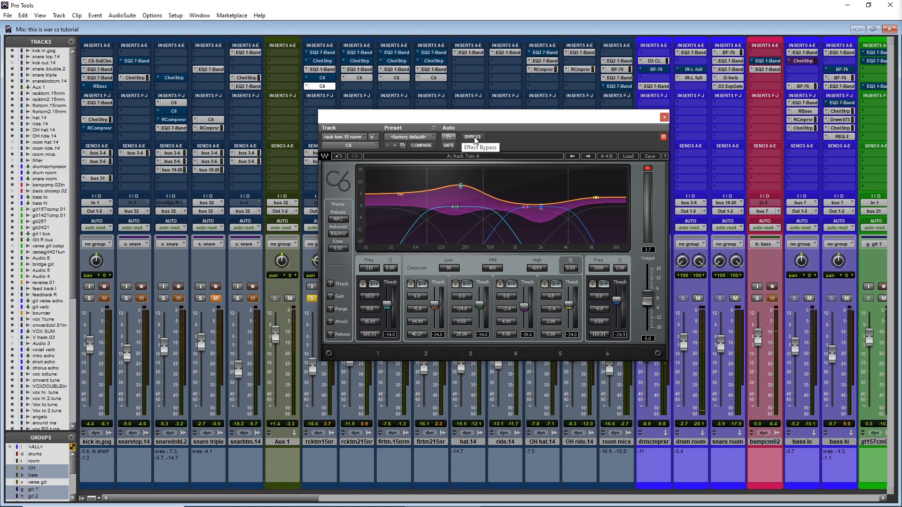
# - Try the Rack Tom B, Rack Tom C and Floor Tom A presets during playback, and return to Rack Tom A
pyautogui.click(587, 157)
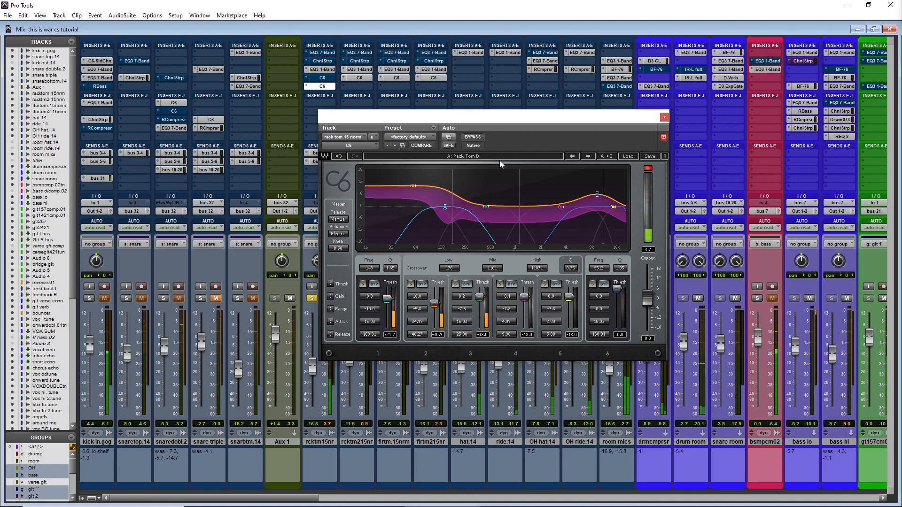
pyautogui.click(588, 157)
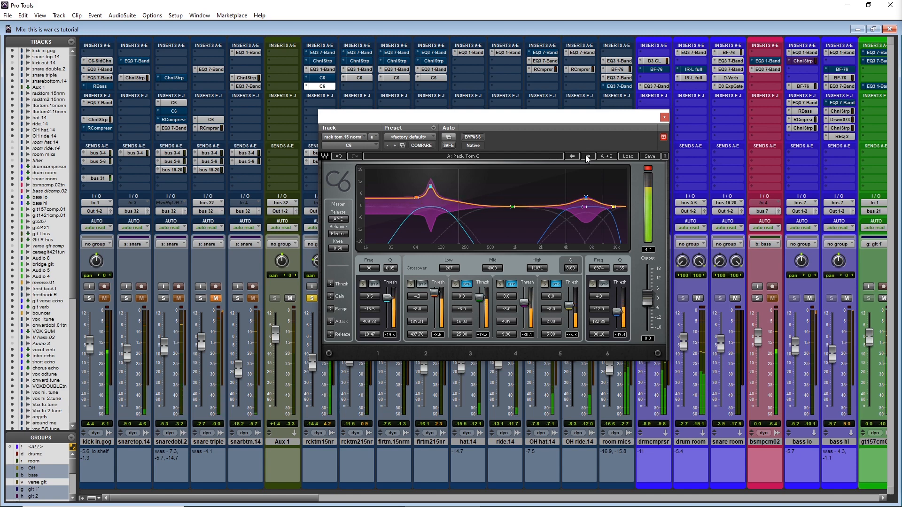
pyautogui.click(587, 157)
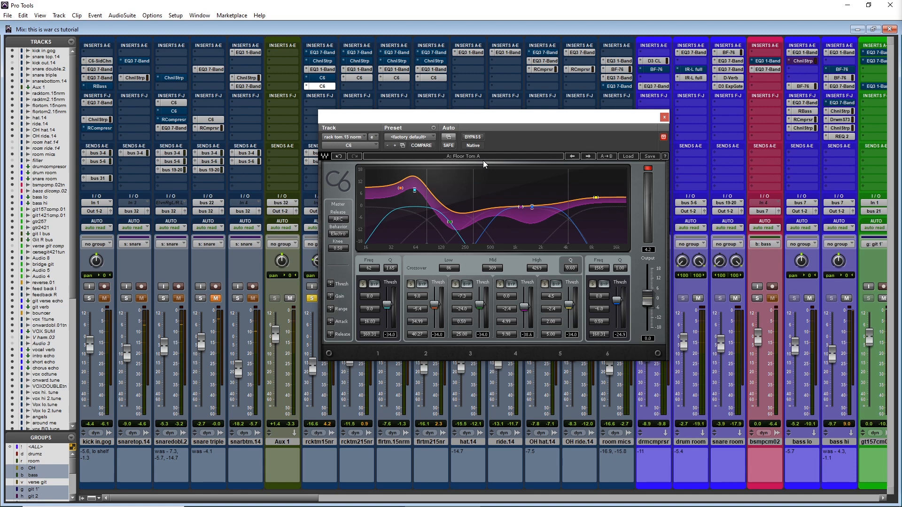
pyautogui.click(572, 156)
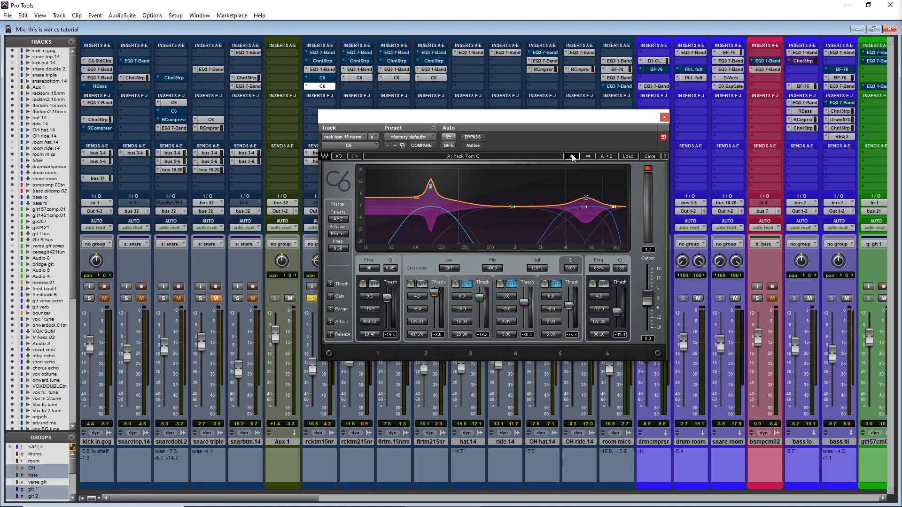
pyautogui.click(572, 156)
pyautogui.click(572, 156)
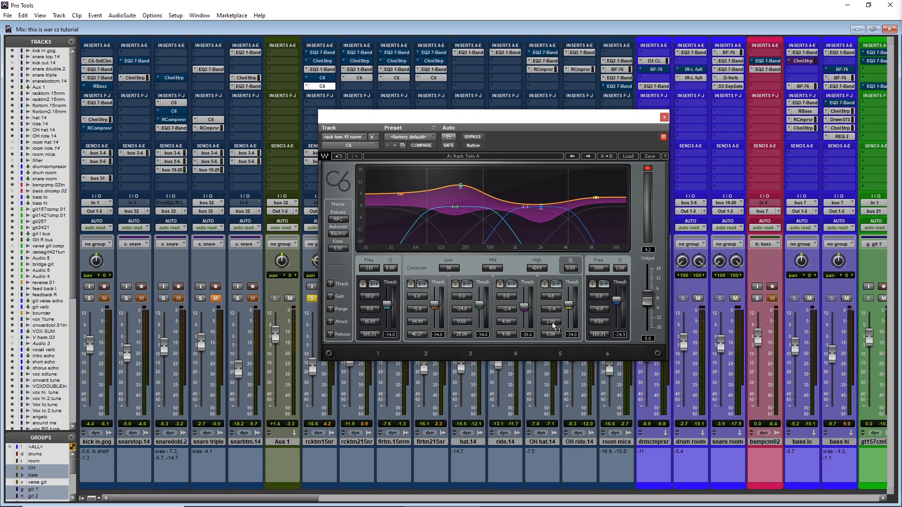
# - Set band 5's attack to 10.87 and audition that band by toggling its solo
pyautogui.moveTo(552, 326); pyautogui.dragTo(555, 312)
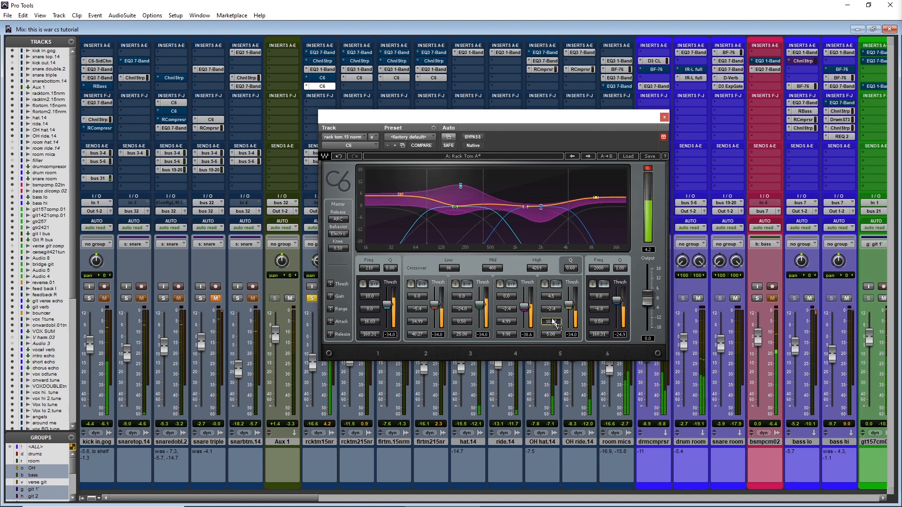
pyautogui.click(545, 284)
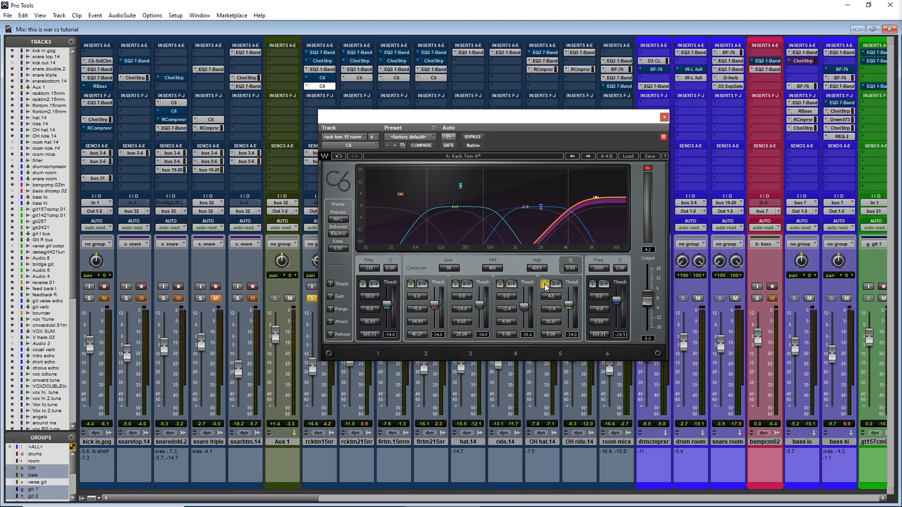
pyautogui.click(544, 284)
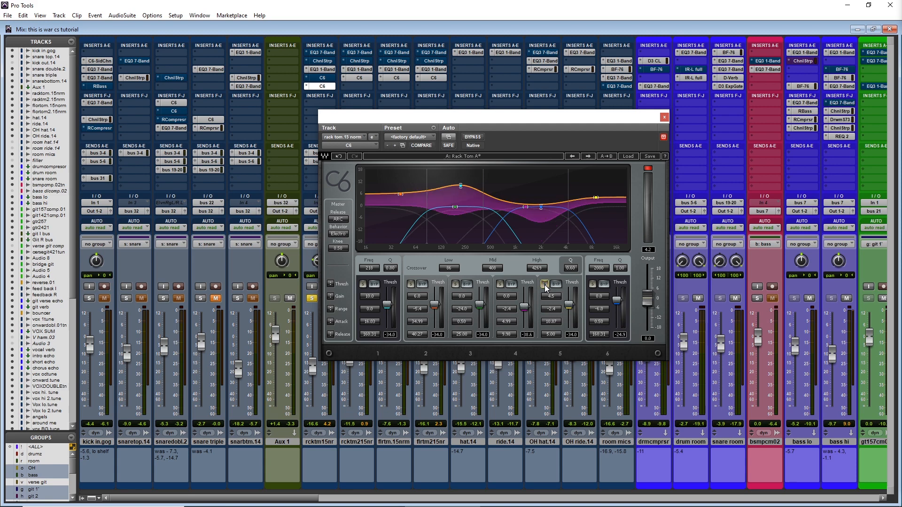
pyautogui.click(545, 285)
pyautogui.click(545, 284)
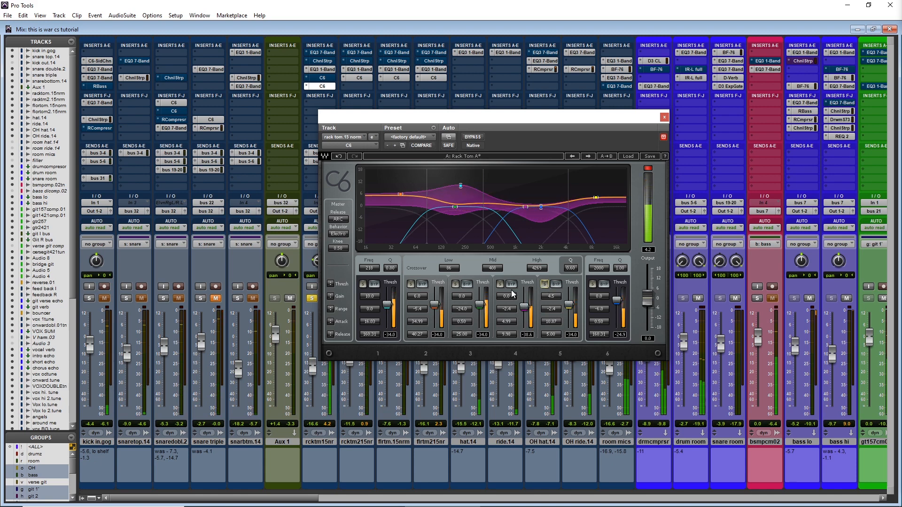
# - Solo band 4 to set the mid crossover to 741 Hz, unsolo it, and set its attack to 12.33
pyautogui.click(499, 284)
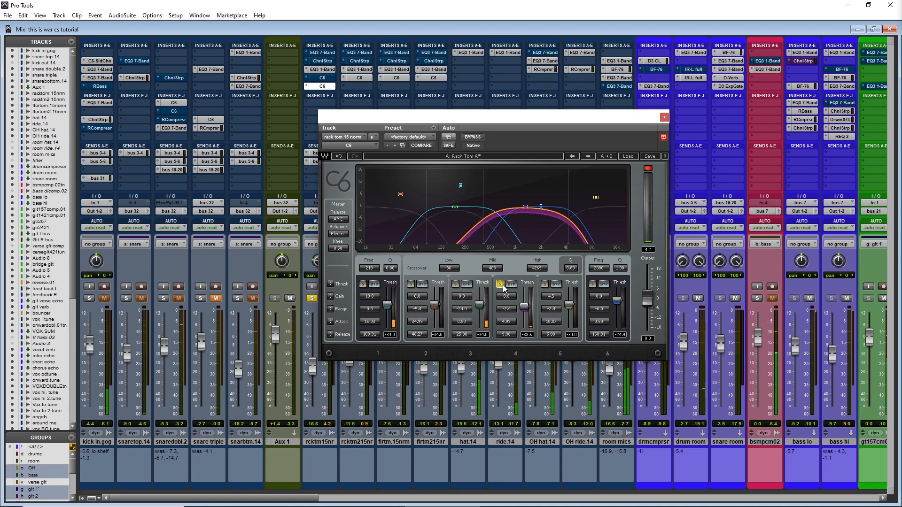
pyautogui.moveTo(493, 268); pyautogui.dragTo(493, 254)
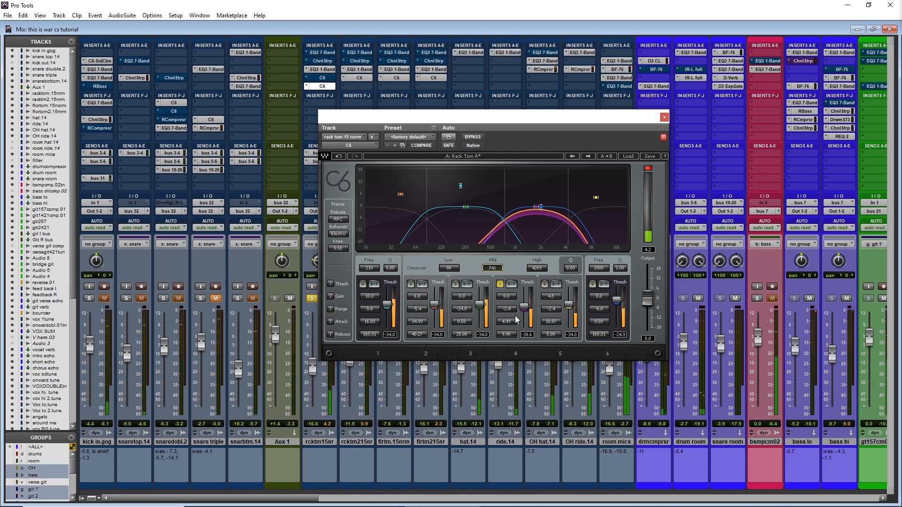
pyautogui.moveTo(506, 321); pyautogui.dragTo(504, 309)
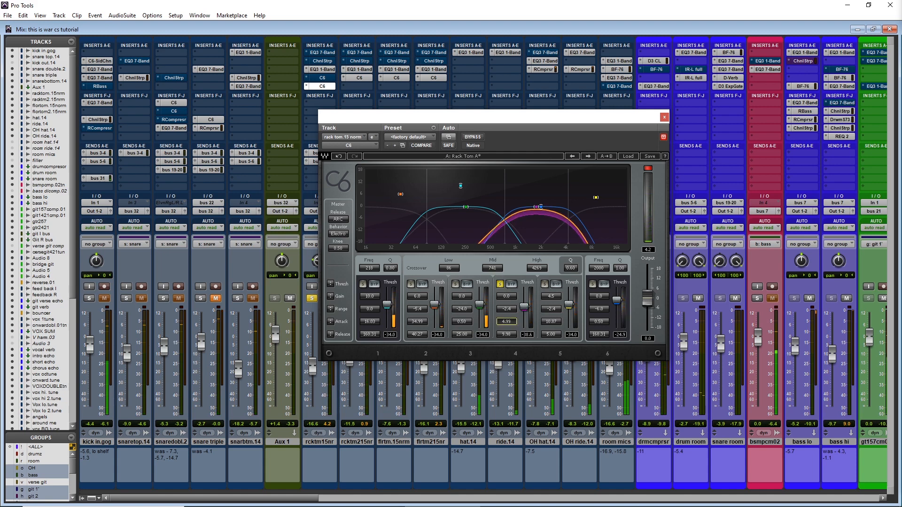
pyautogui.click(501, 284)
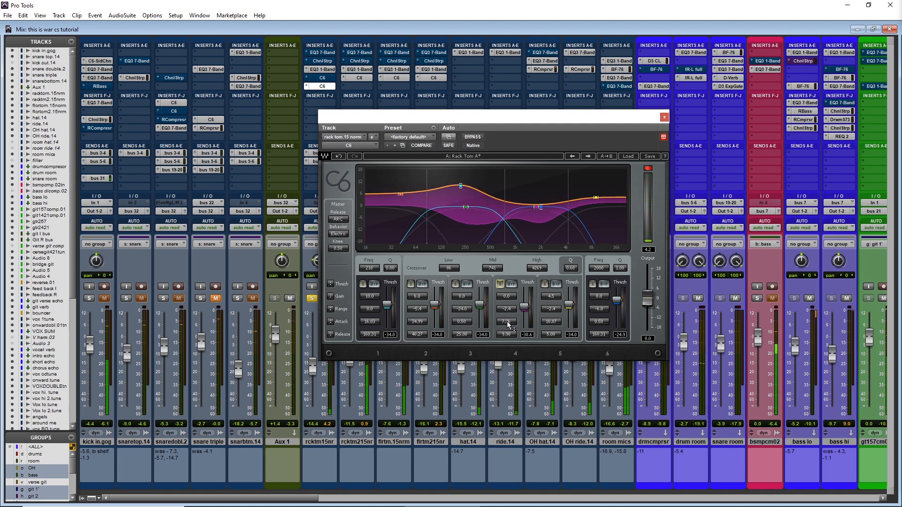
pyautogui.moveTo(508, 323); pyautogui.dragTo(512, 315)
pyautogui.press('space')
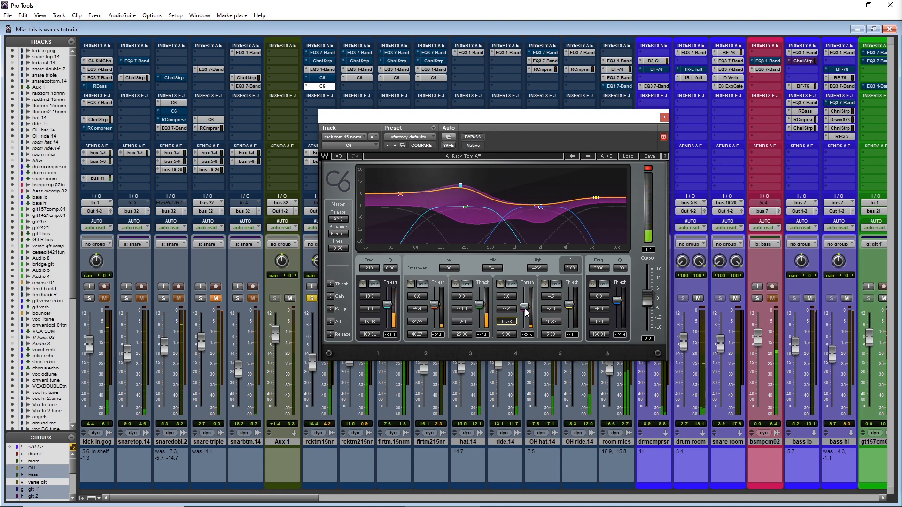
# - Lower band 2's threshold to -37.3 and briefly solo band 1 to audition it
pyautogui.moveTo(435, 306); pyautogui.dragTo(436, 308)
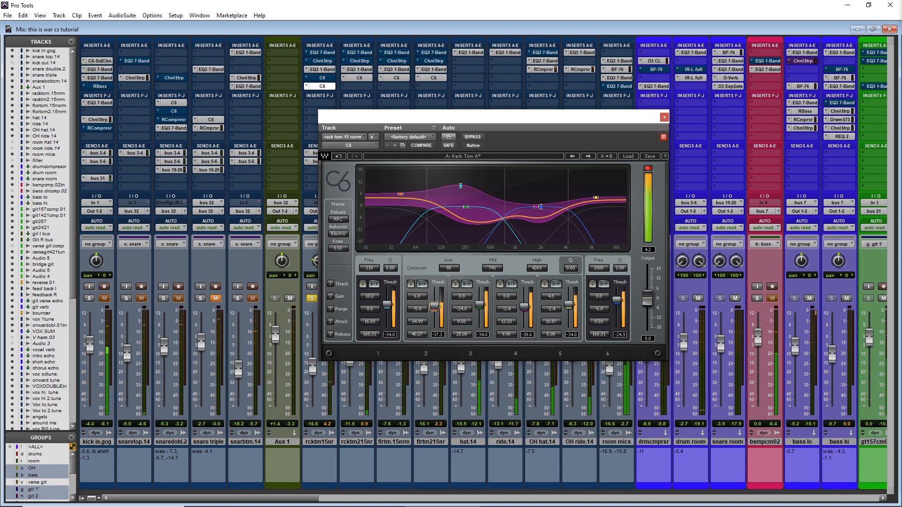
pyautogui.click(363, 284)
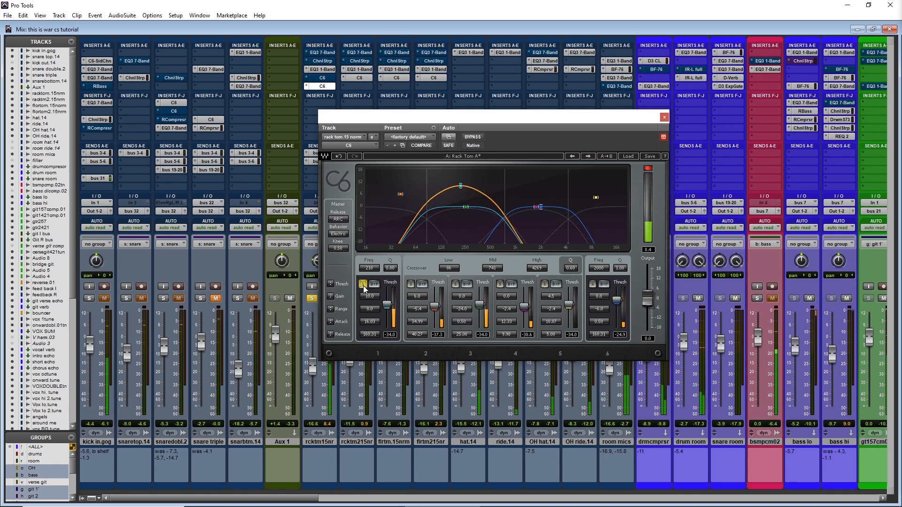
pyautogui.click(363, 284)
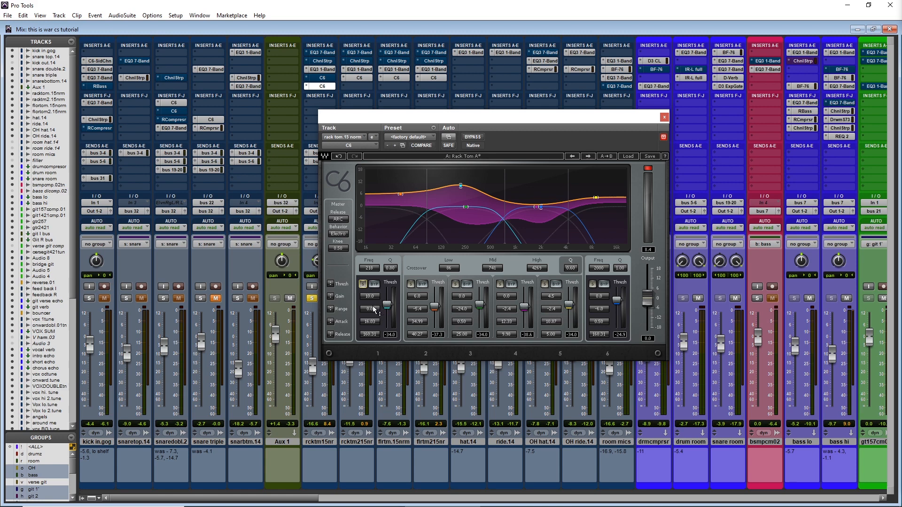
# - Zero band 1's gain for comparison, raise it to about 11, adjust its range, and set its threshold to -29.4 during playback
pyautogui.press('space')
pyautogui.keyDown('alt'); pyautogui.click(375, 295); pyautogui.keyUp('alt')
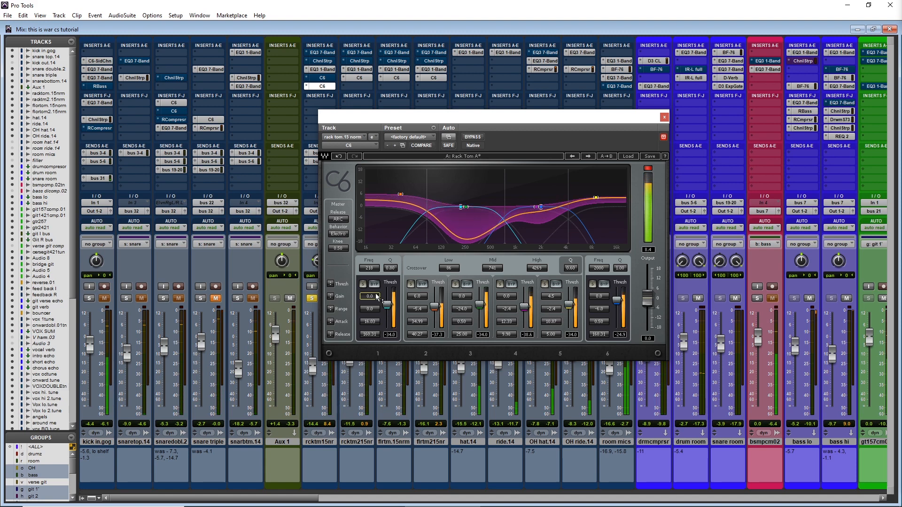
pyautogui.moveTo(375, 296); pyautogui.dragTo(375, 245)
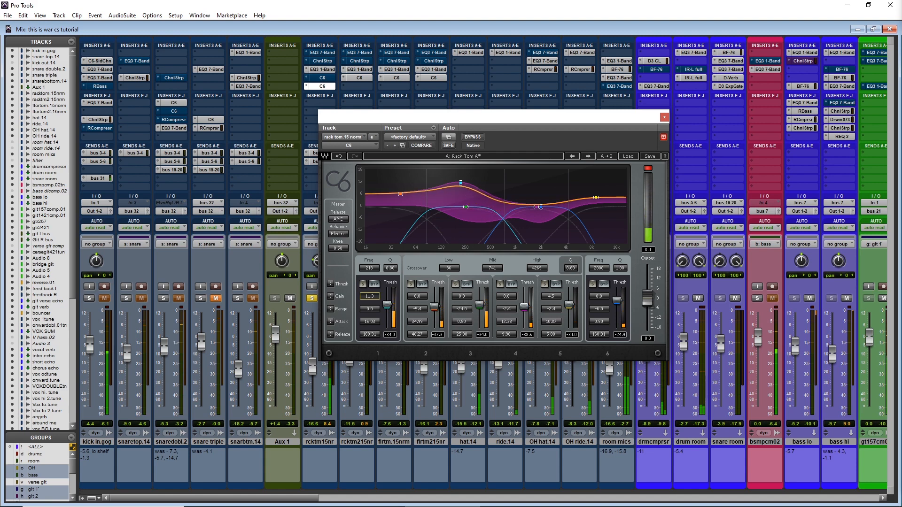
pyautogui.moveTo(376, 310)
pyautogui.mouseDown()
pyautogui.moveTo(377, 320)
pyautogui.moveTo(369, 293)
pyautogui.moveTo(388, 303)
pyautogui.mouseUp()
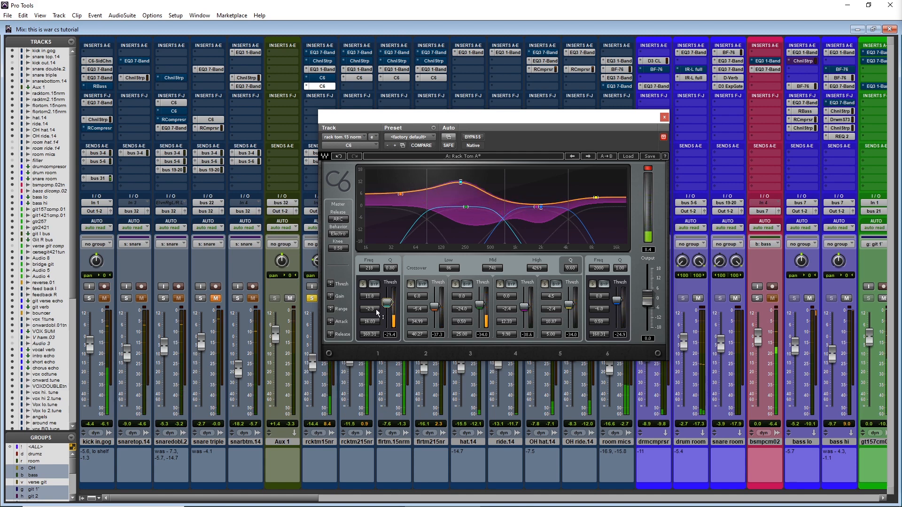
# - Set band 1's range to about -3.8 and attack to 10.09, and briefly solo the band to audition it
pyautogui.moveTo(370, 309); pyautogui.dragTo(369, 316)
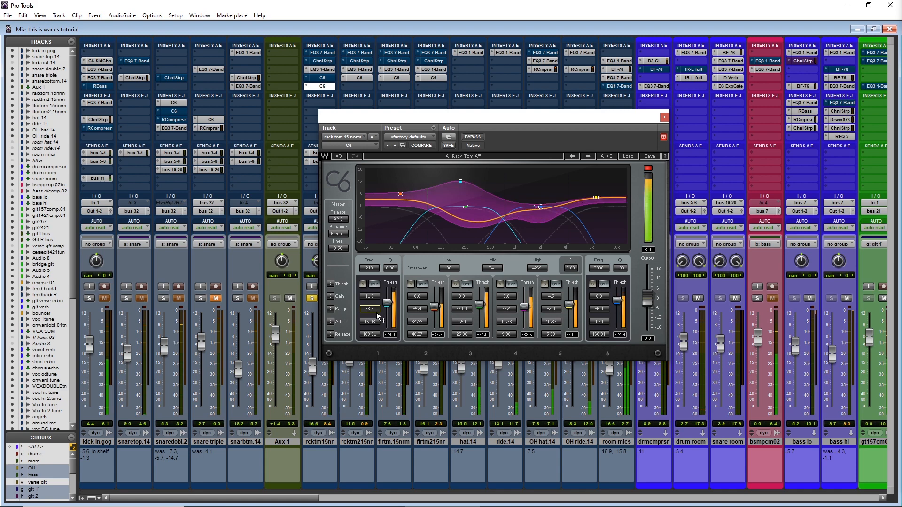
pyautogui.moveTo(370, 321); pyautogui.dragTo(370, 324)
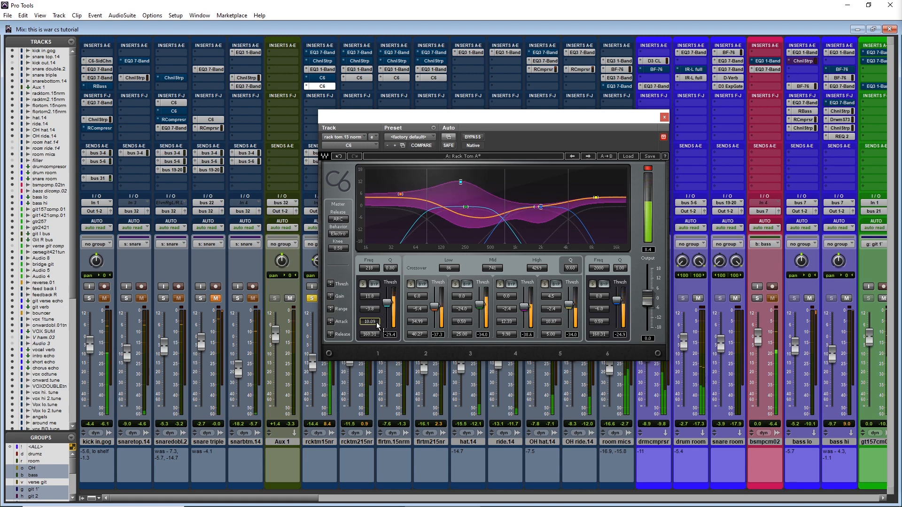
pyautogui.click(362, 284)
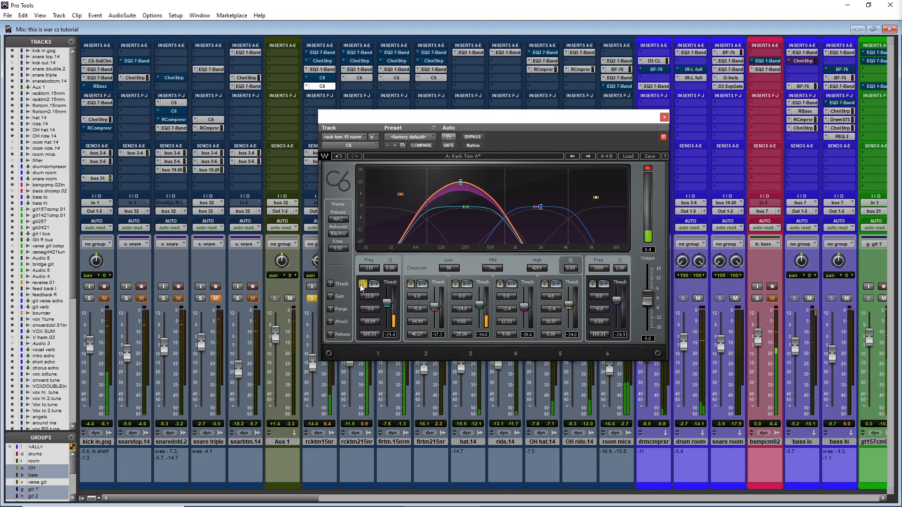
pyautogui.click(362, 286)
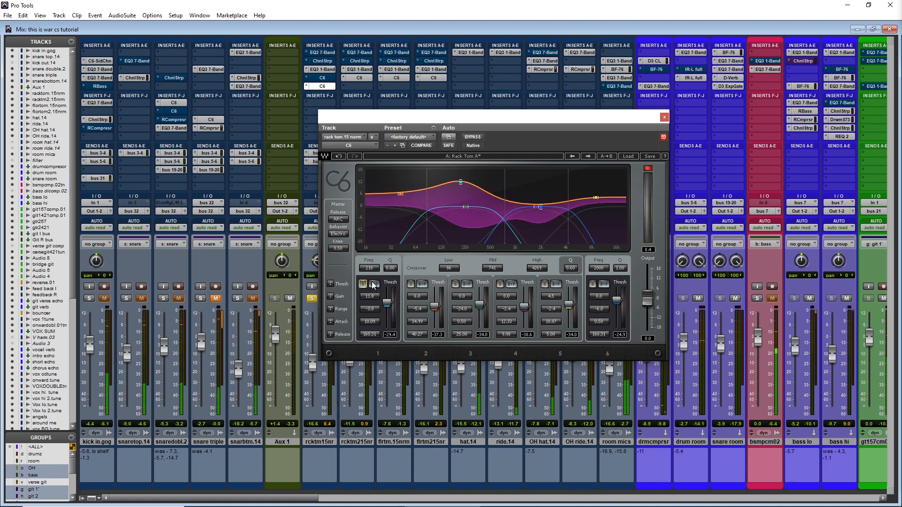
# - Compare the rack tom with and without band 1's processing, and with the whole C6 bypassed and re-enabled
pyautogui.click(374, 285)
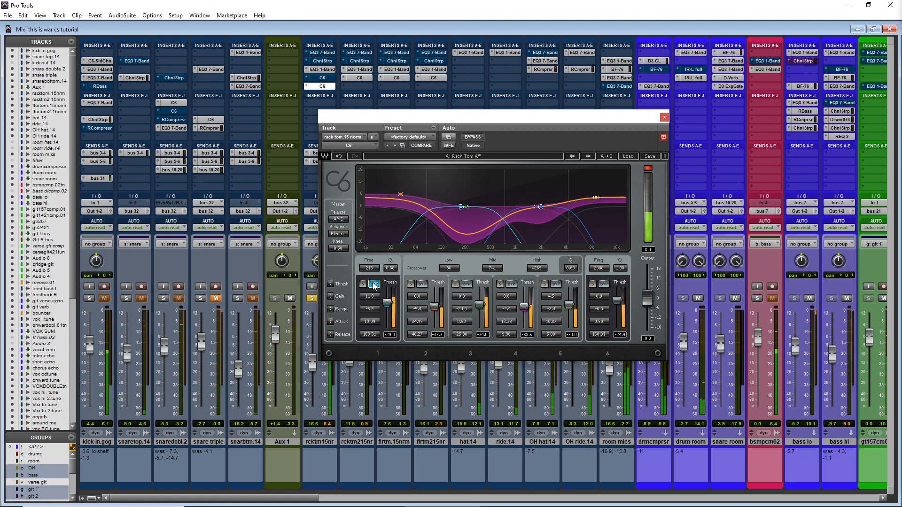
pyautogui.click(374, 284)
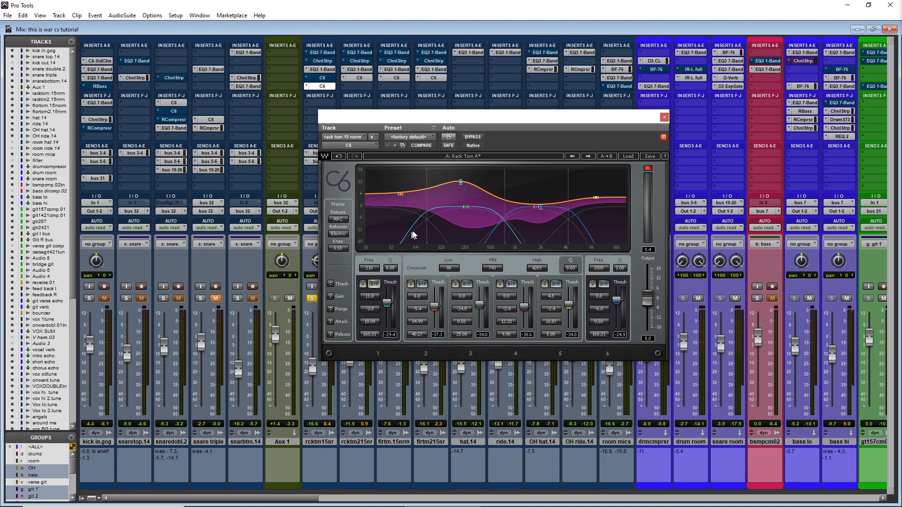
pyautogui.click(472, 137)
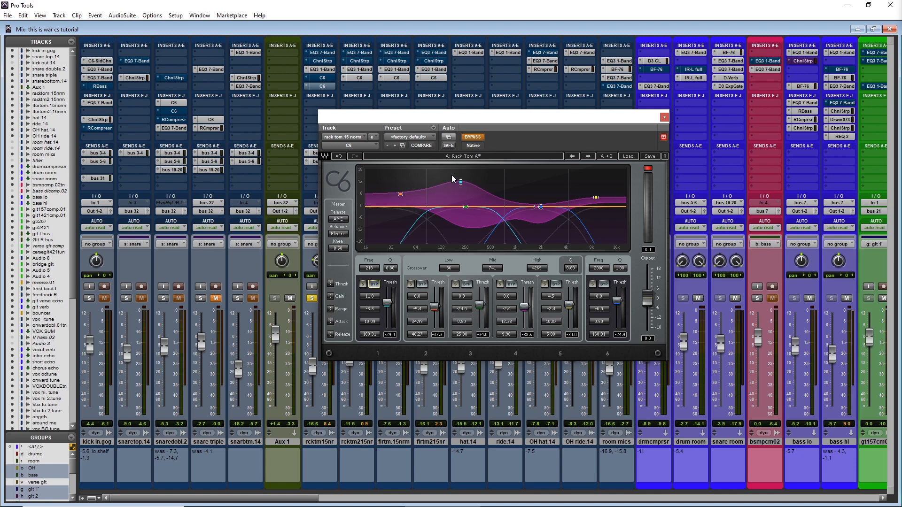
pyautogui.click(478, 140)
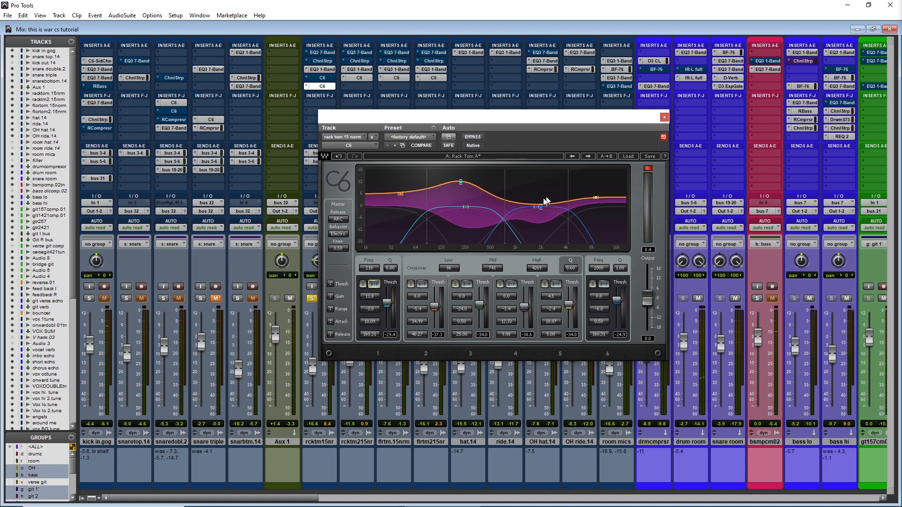
# - Close the rack tom's C6, unsolo the track, and raise its fader to -5.9 dB in the full mix
pyautogui.click(664, 118)
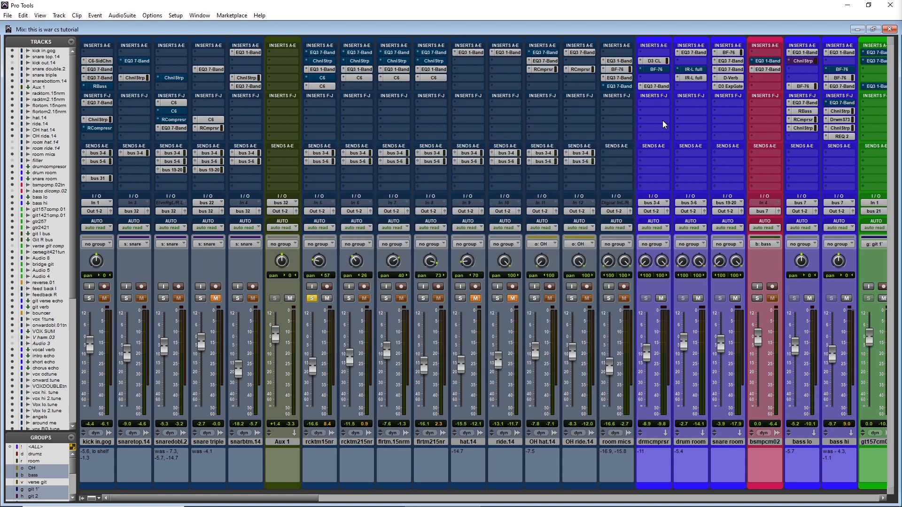
pyautogui.click(312, 299)
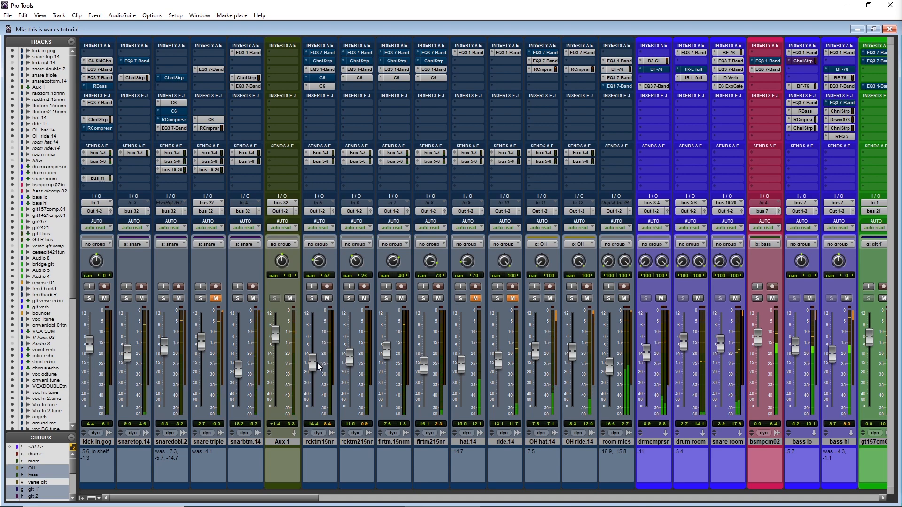
pyautogui.moveTo(312, 361)
pyautogui.mouseDown()
pyautogui.moveTo(318, 338)
pyautogui.moveTo(318, 347)
pyautogui.mouseUp()
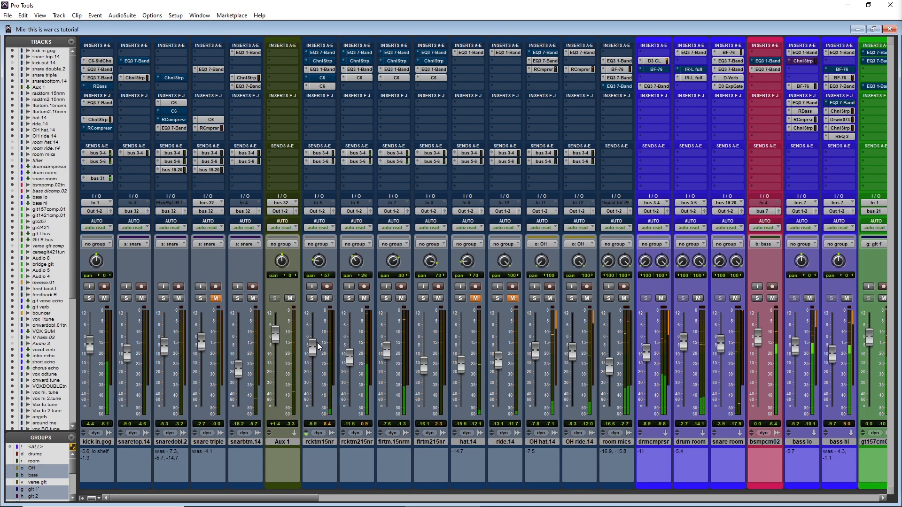
# - Check the tom clips in the Edit window, and open the C6 on the VOX SUM track from the mixer
pyautogui.hotkey('ctrl', '=')
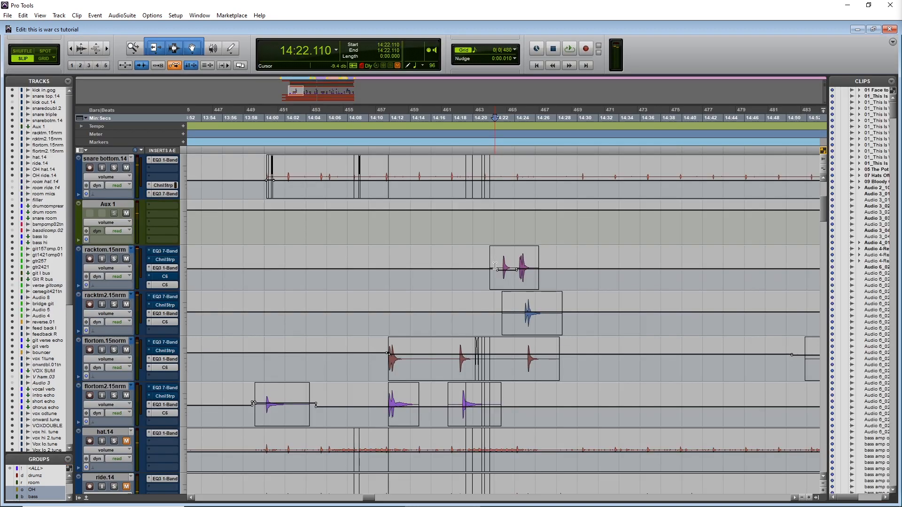
pyautogui.hotkey('ctrl', '=')
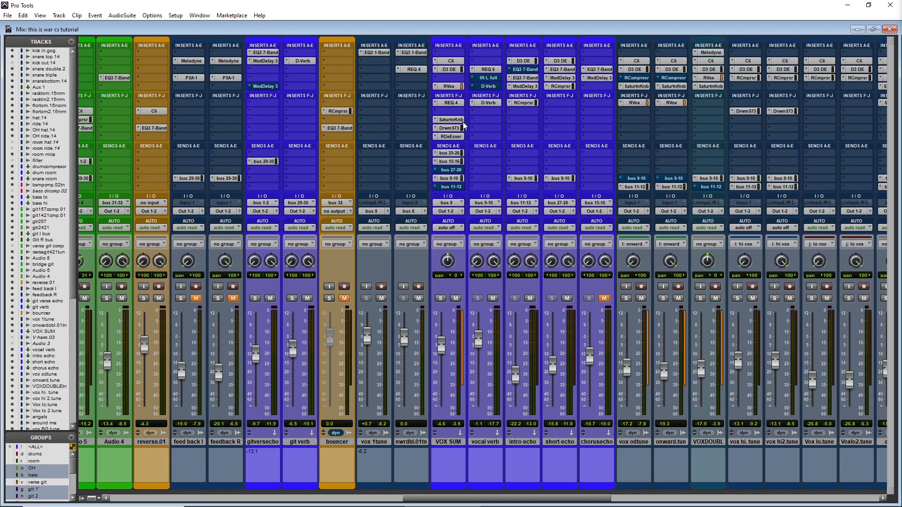
pyautogui.click(455, 63)
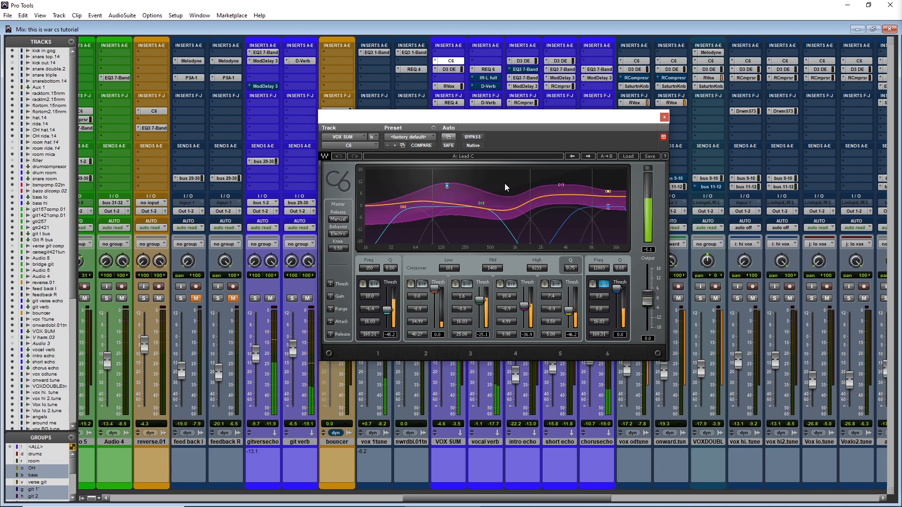
# - Compare the lead vocal with and without the VOX SUM C6 by repeatedly bypassing it during playback, leaving it active
pyautogui.click(472, 137)
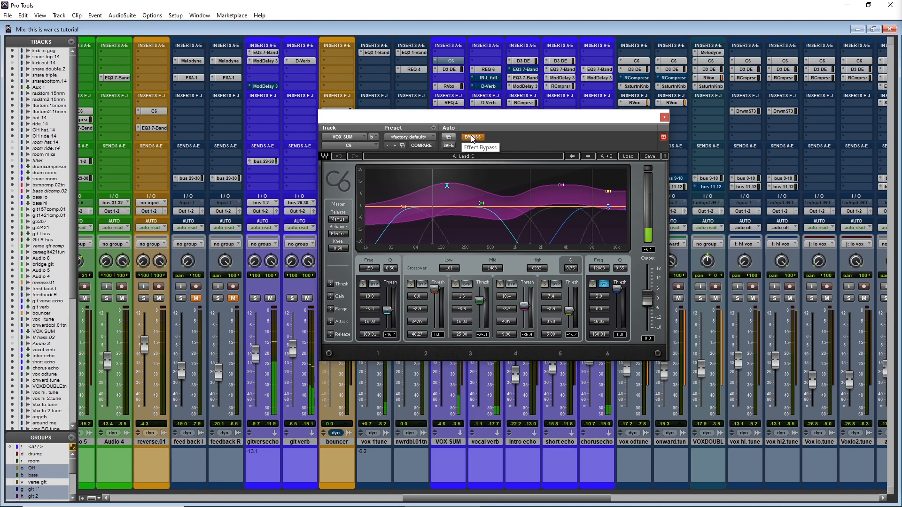
pyautogui.click(472, 137)
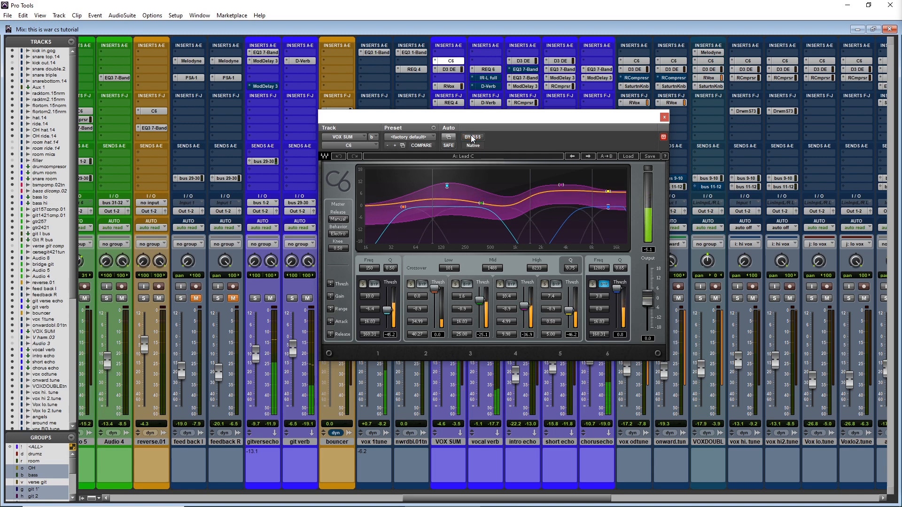
pyautogui.click(472, 137)
pyautogui.click(472, 138)
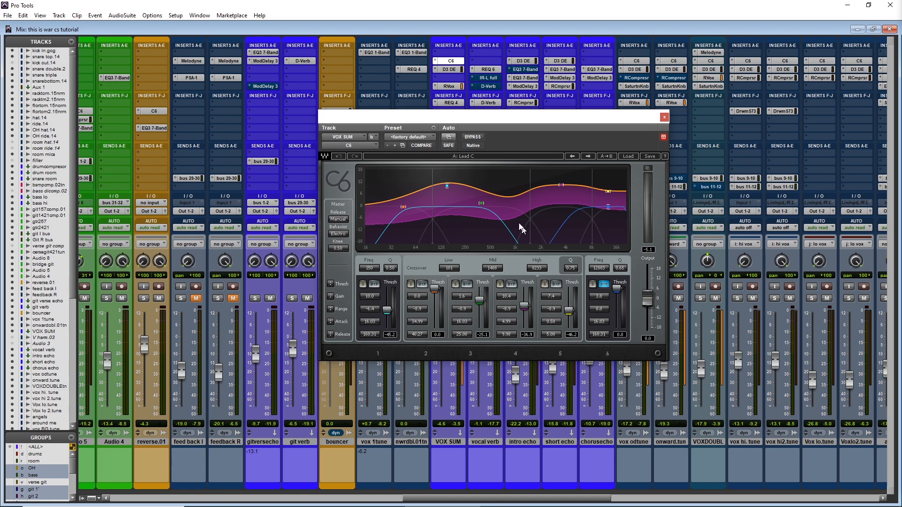
pyautogui.click(471, 137)
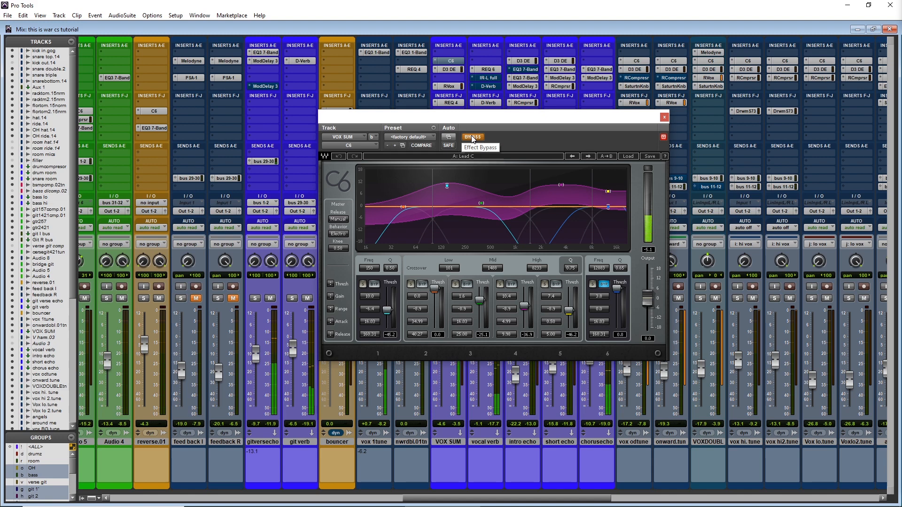
pyautogui.click(472, 137)
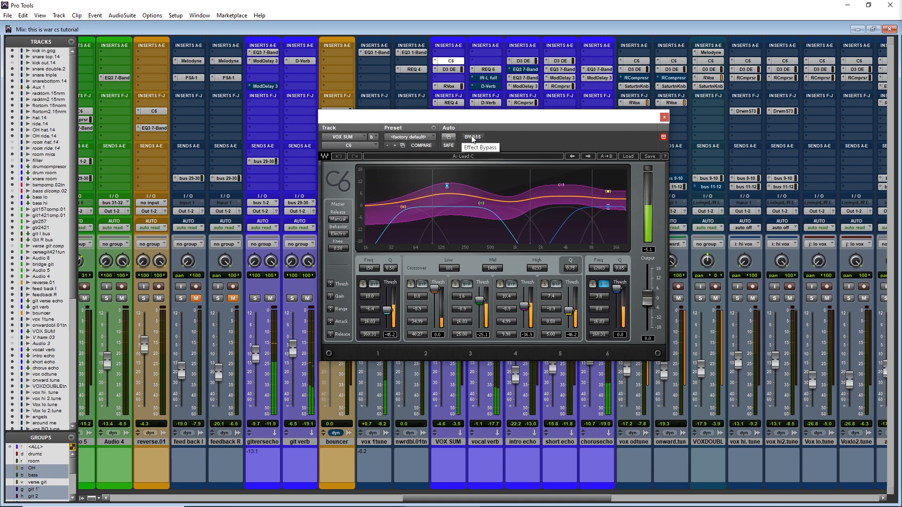
pyautogui.click(472, 137)
pyautogui.click(472, 137)
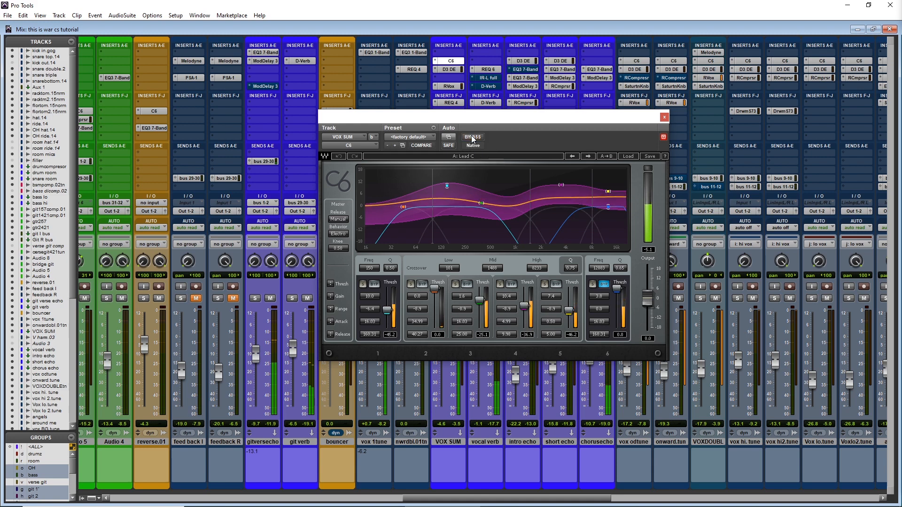